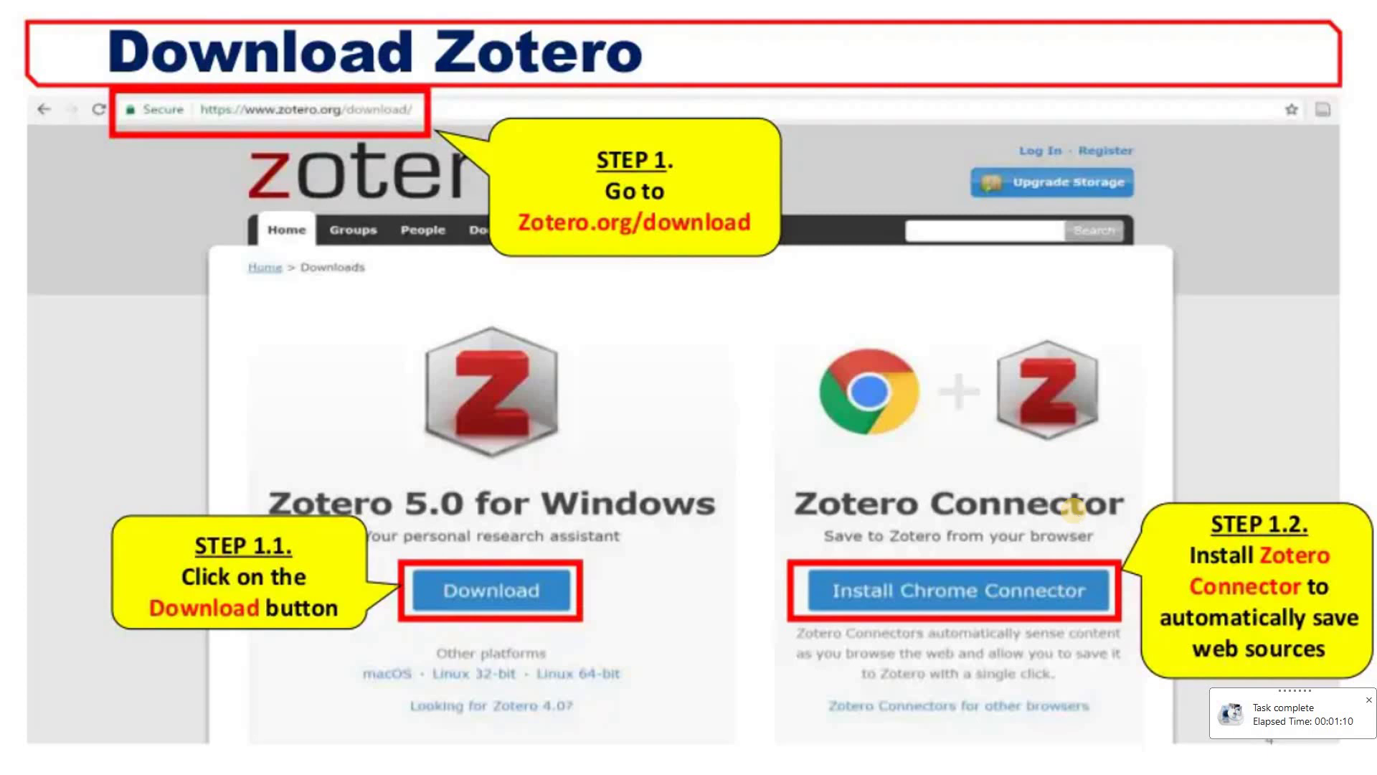
# Step: Leave the slideshow by switching to the Zotero download page in Chrome
pyautogui.hotkey('alt', 'Tab')
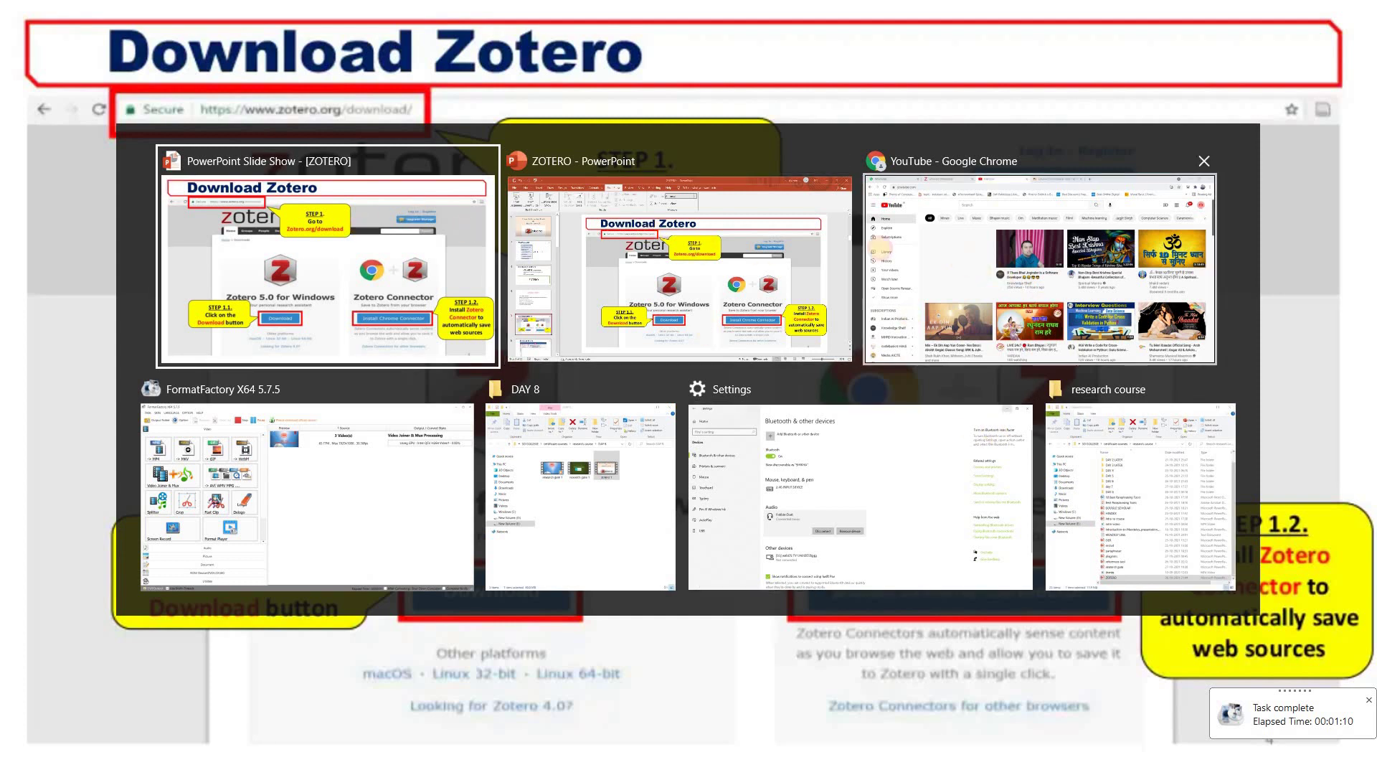
pyautogui.press('Escape')
pyautogui.hotkey('alt', 'Tab')
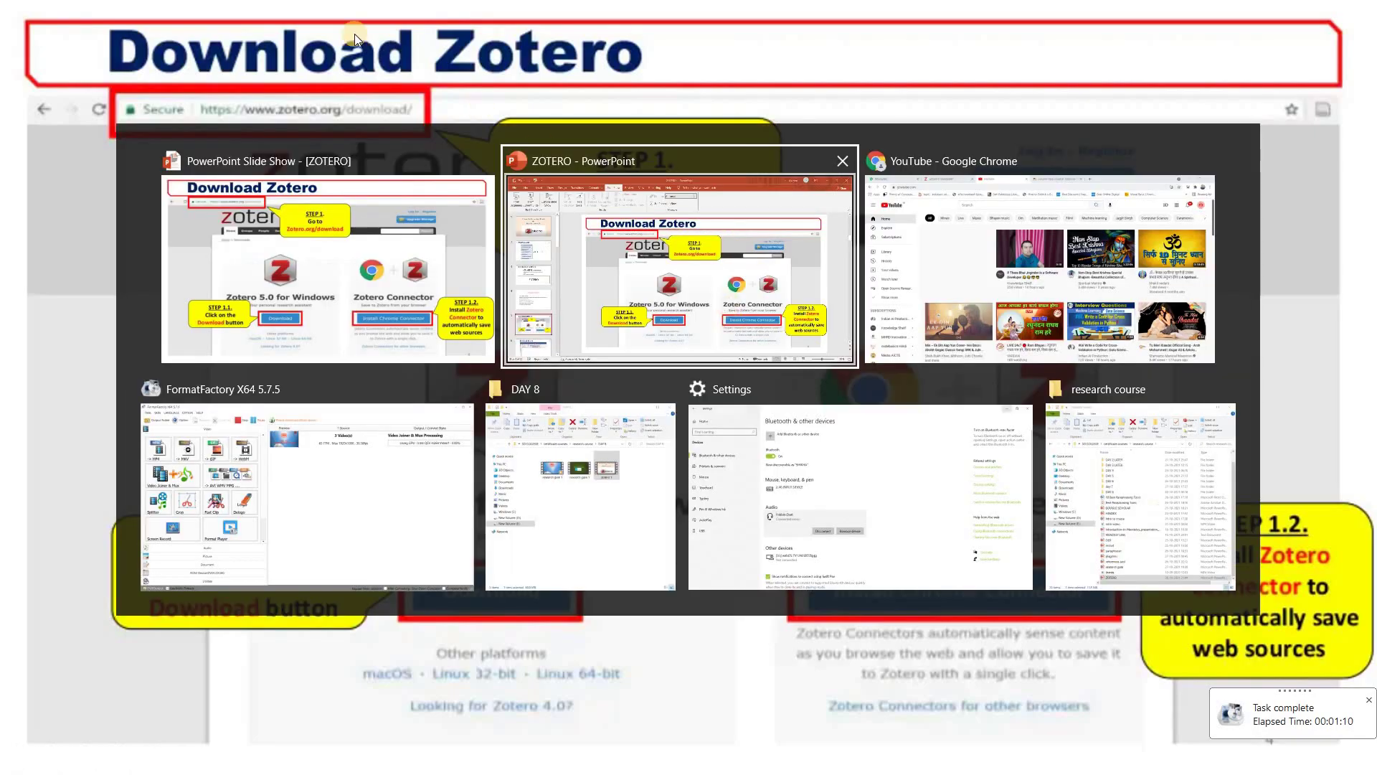
pyautogui.press('Tab')
pyautogui.click(324, 15)
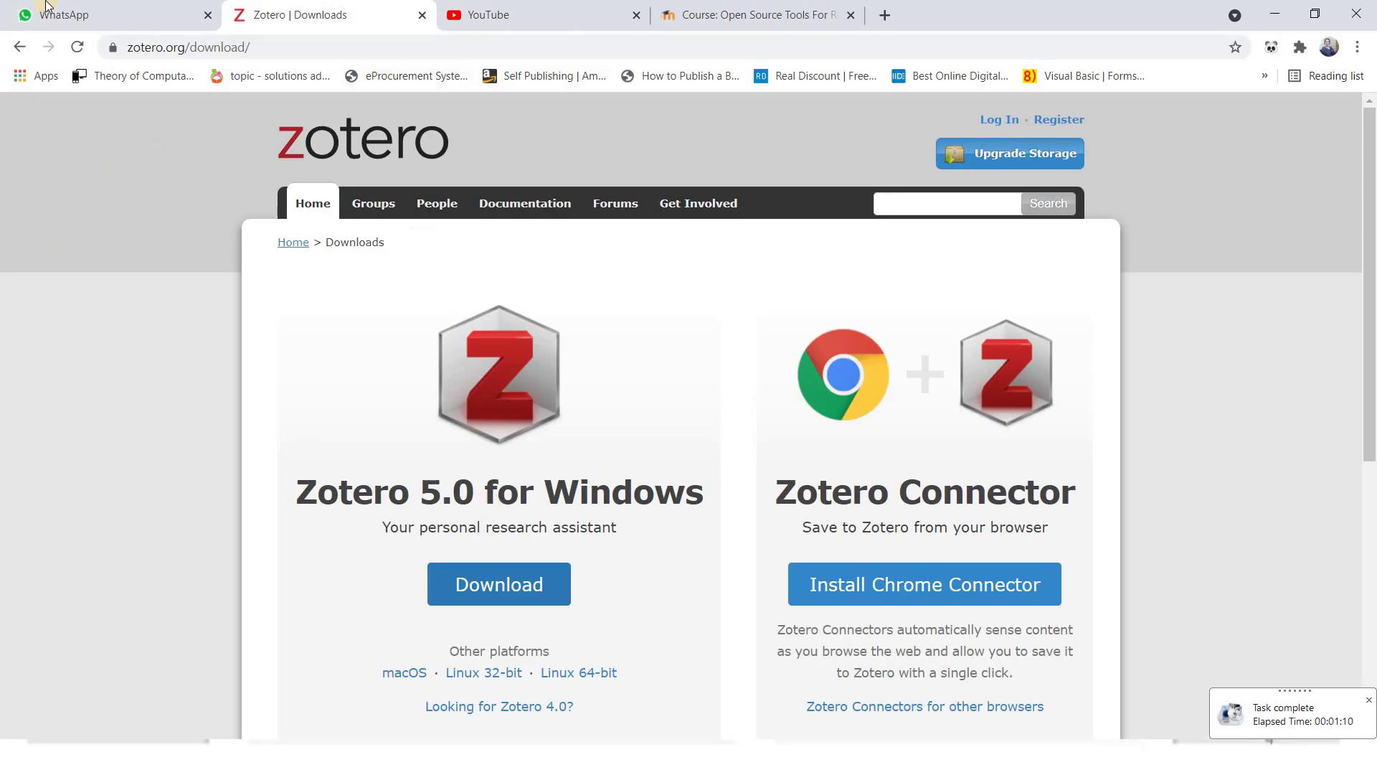
pyautogui.click(273, 40)
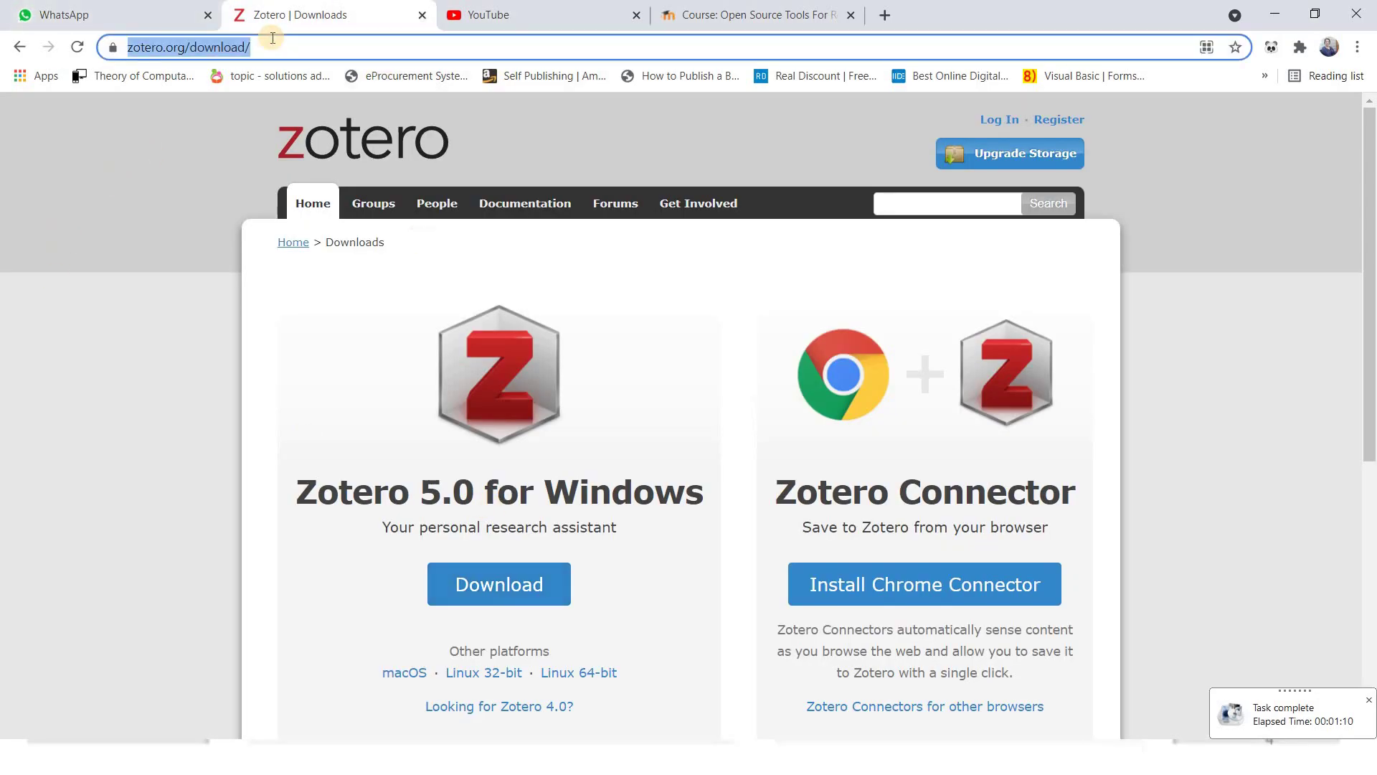
pyautogui.write('goo')
pyautogui.press('Return')
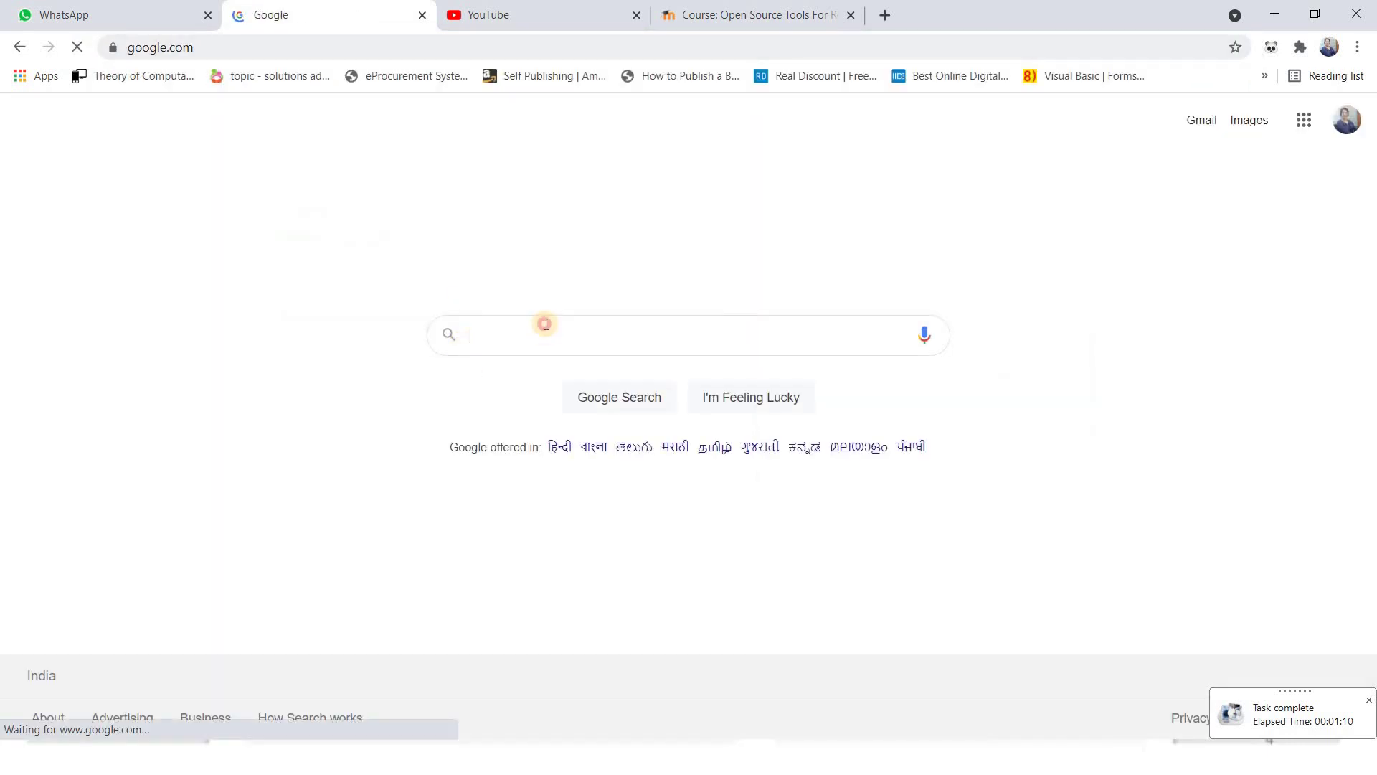
pyautogui.click(546, 335)
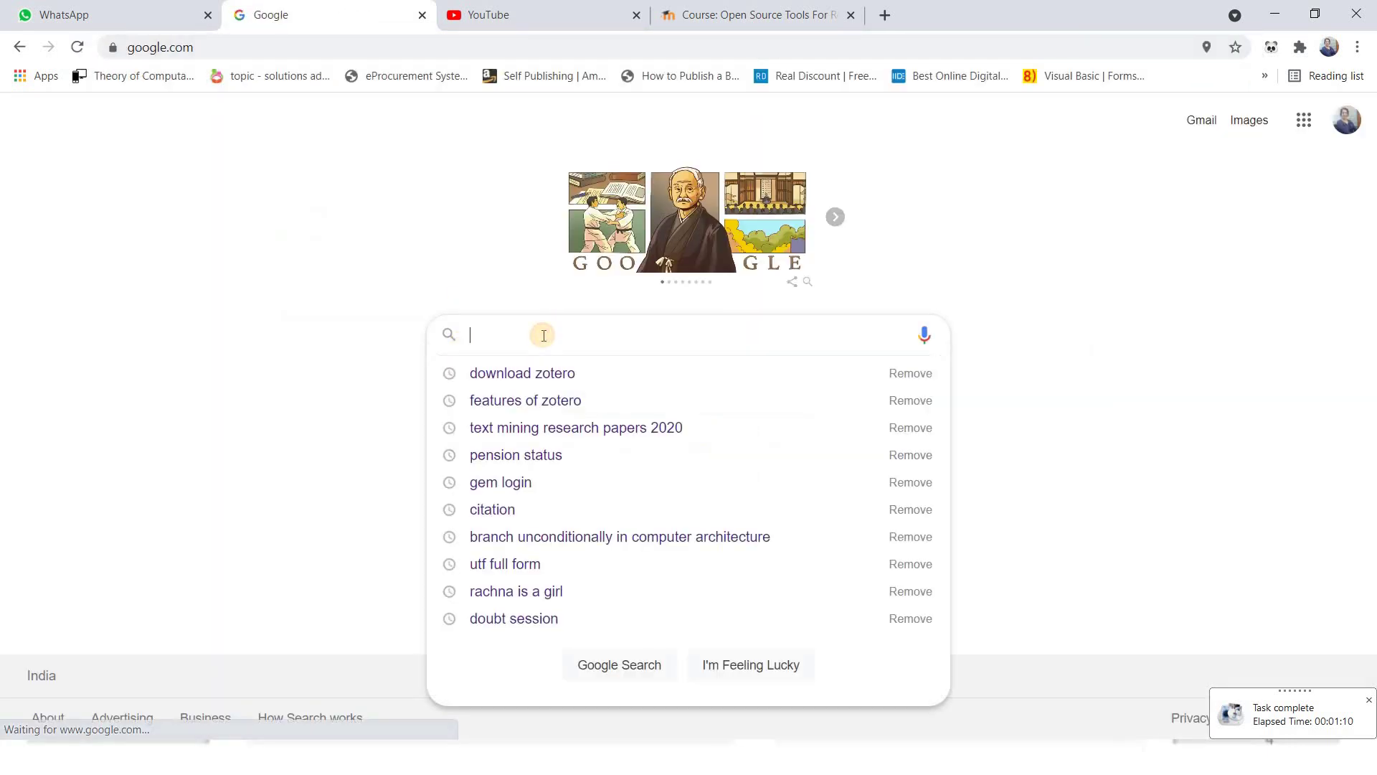
pyautogui.click(561, 380)
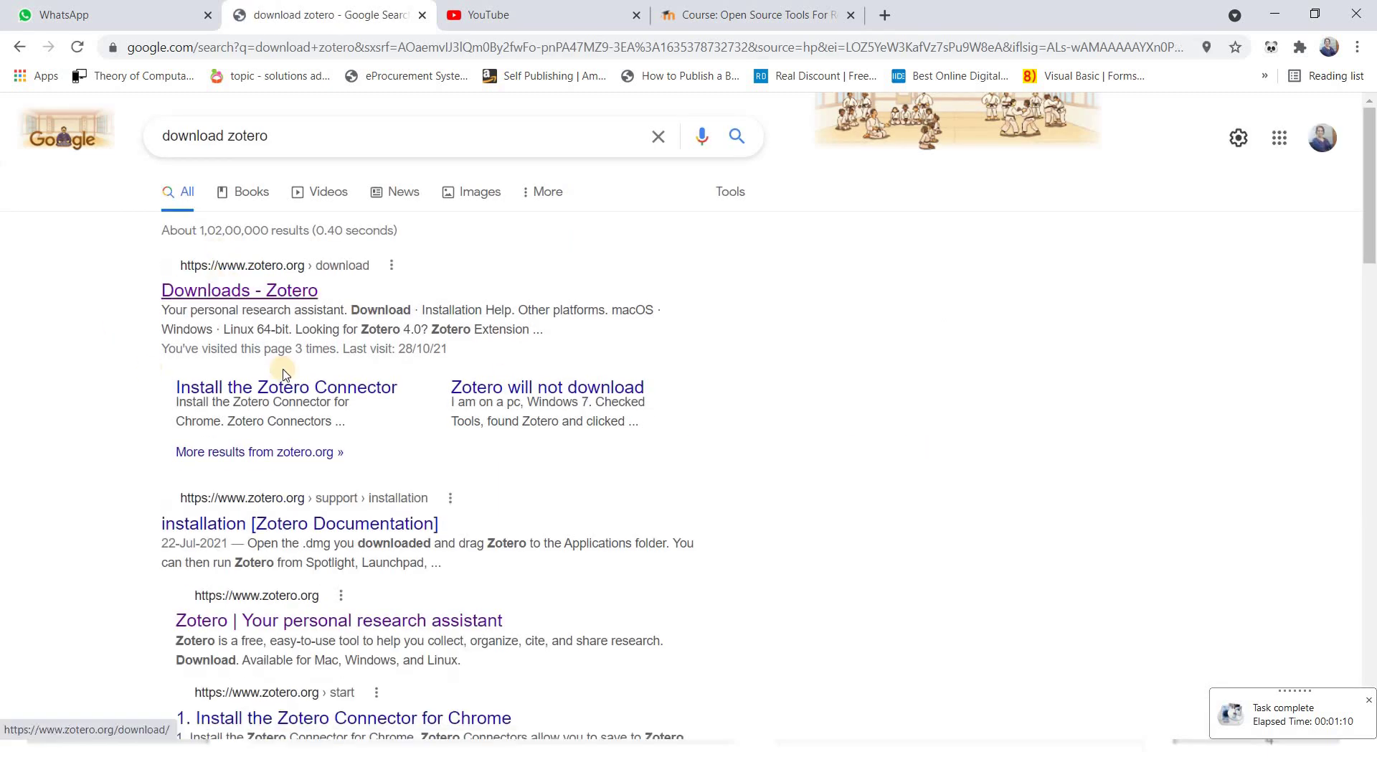
pyautogui.click(222, 295)
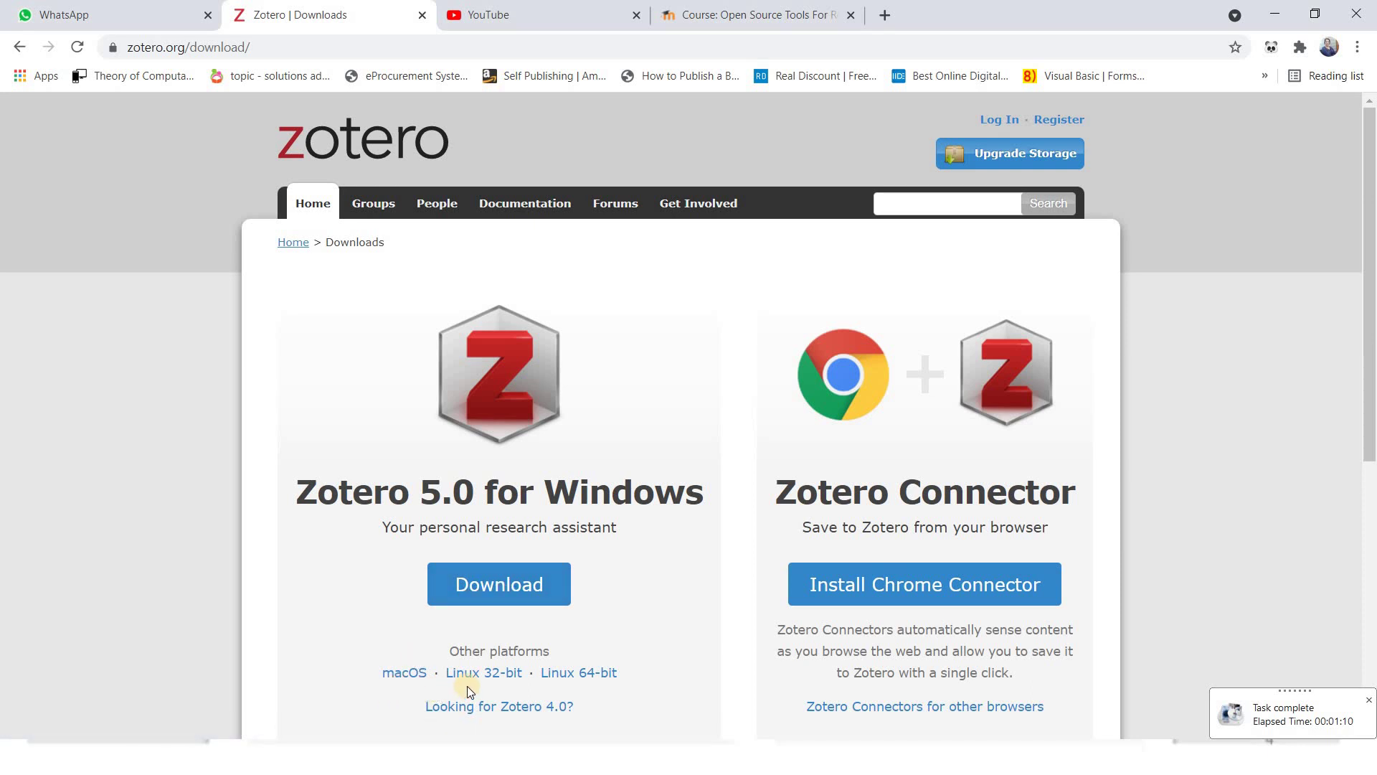
pyautogui.click(556, 683)
pyautogui.click(479, 591)
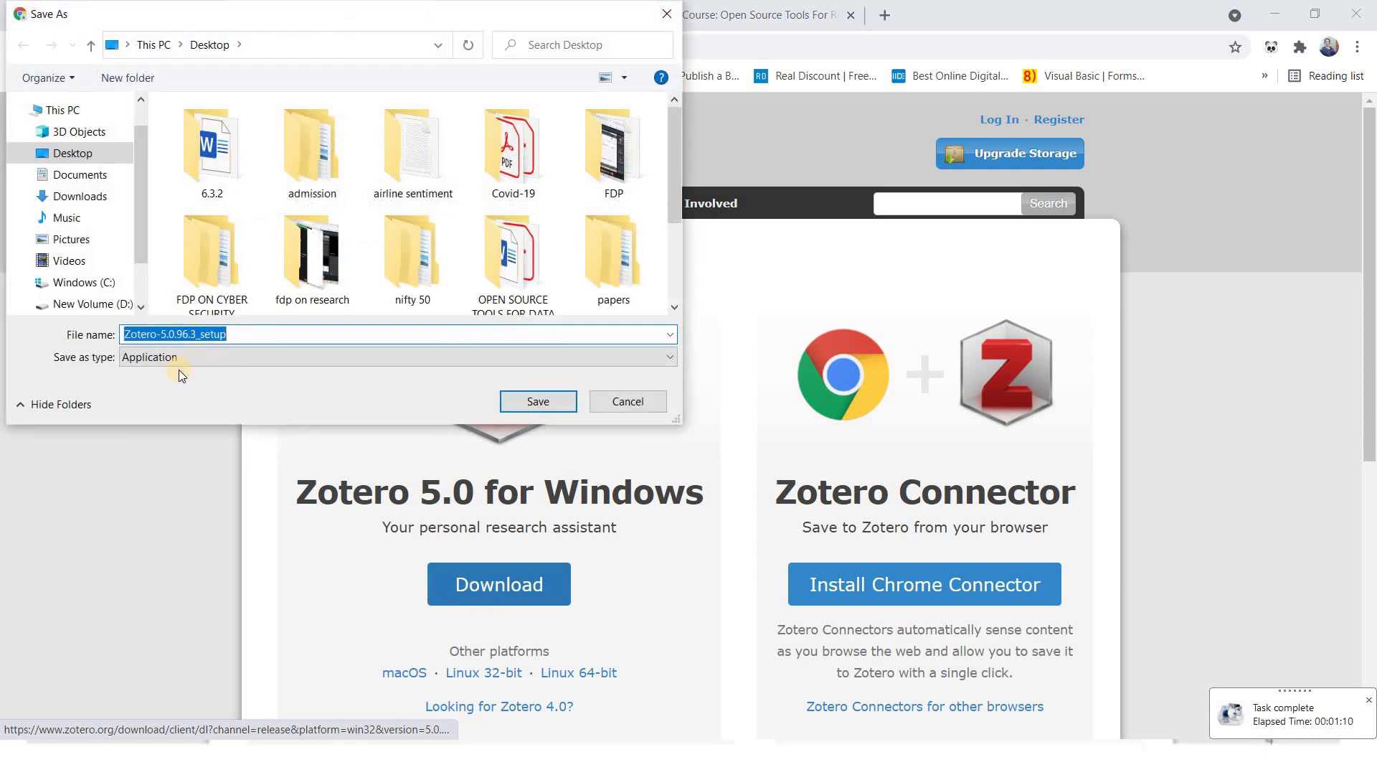
pyautogui.click(611, 404)
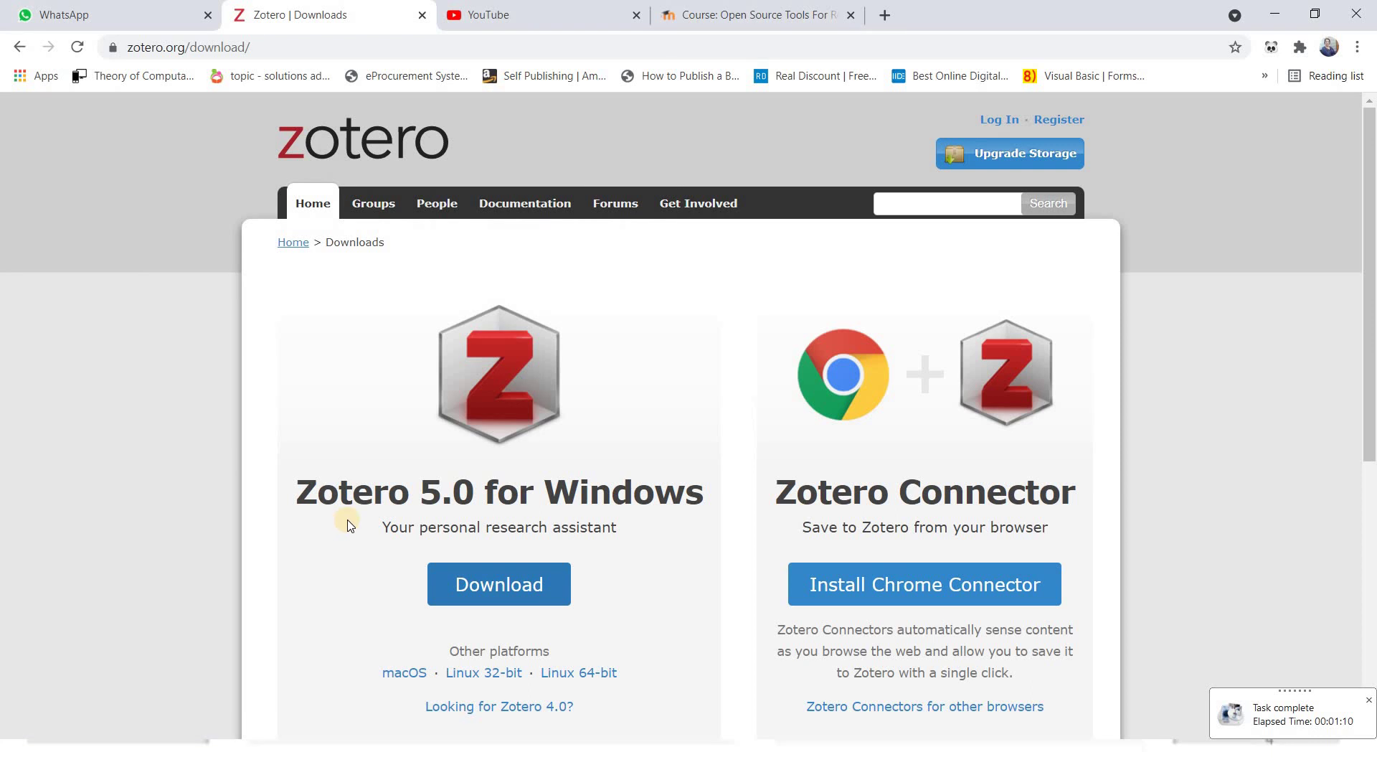
# Step: Maximize File Explorer and browse D: > E drive > softwares to select Zotero-5.0.96_setup
pyautogui.press('super')
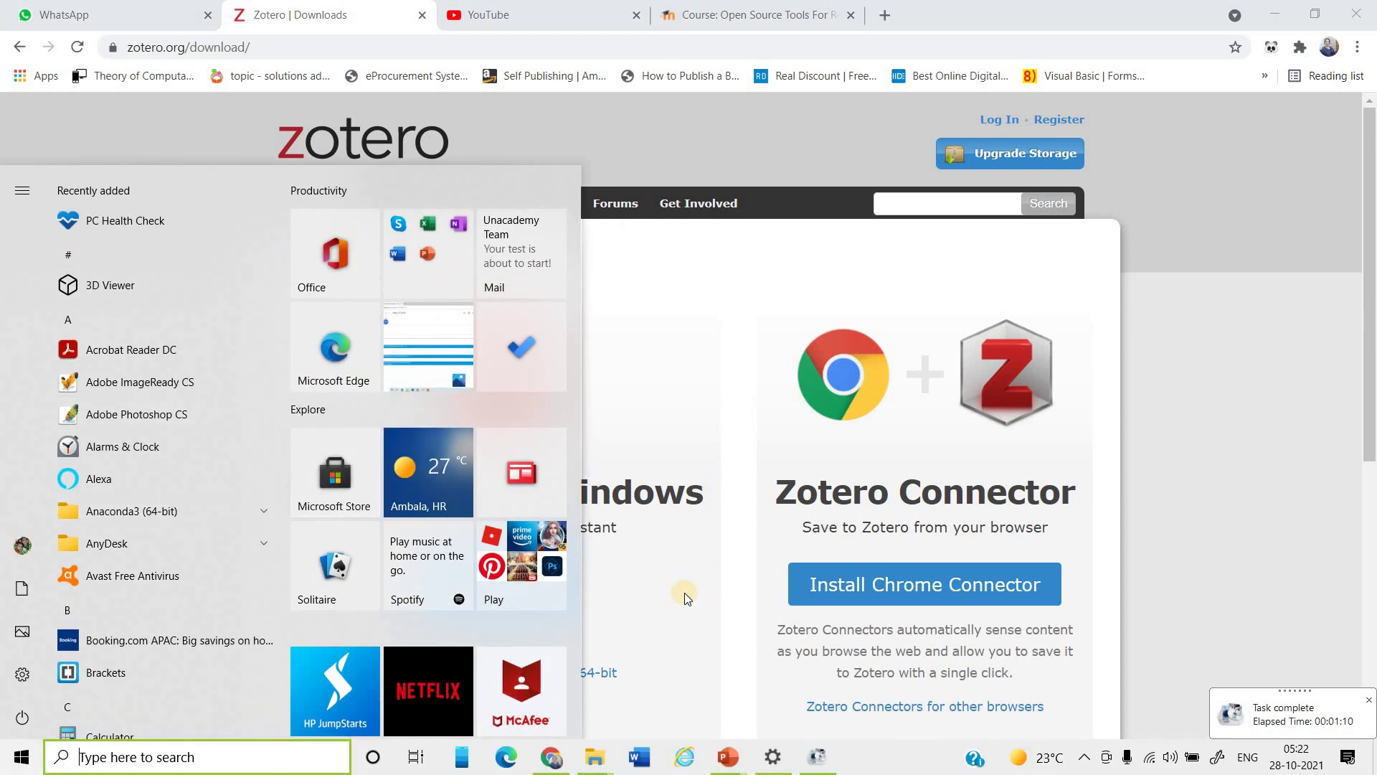
pyautogui.click(684, 594)
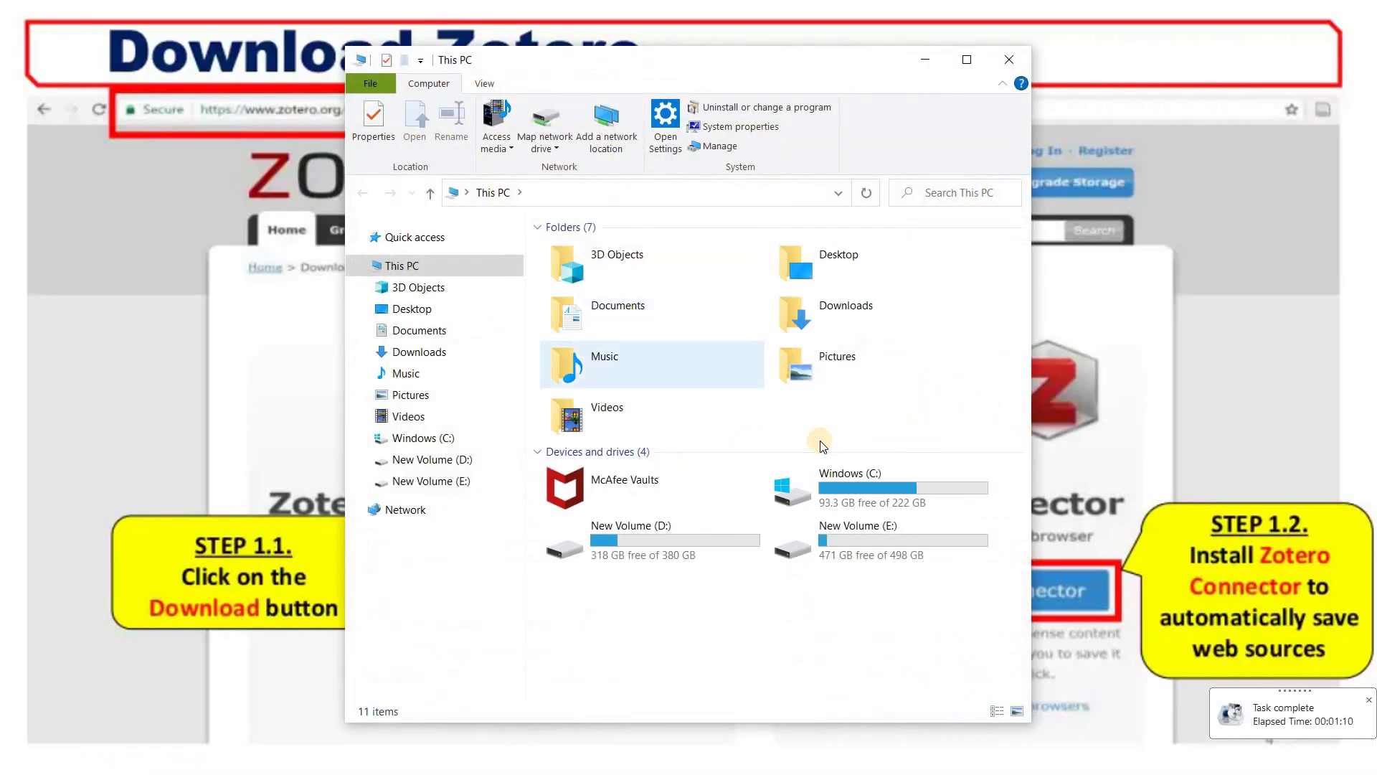
pyautogui.click(961, 65)
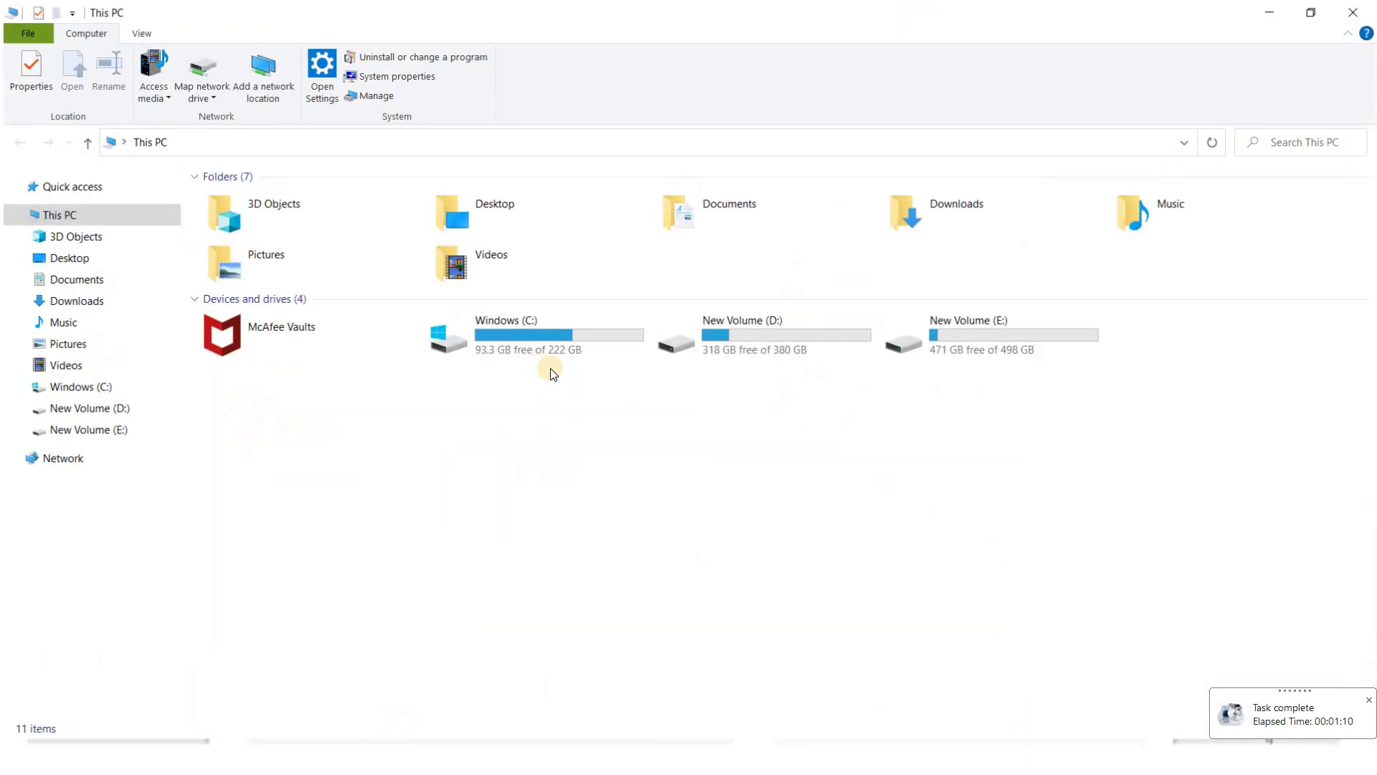
pyautogui.doubleClick(743, 339)
pyautogui.doubleClick(942, 230)
pyautogui.click(1216, 253)
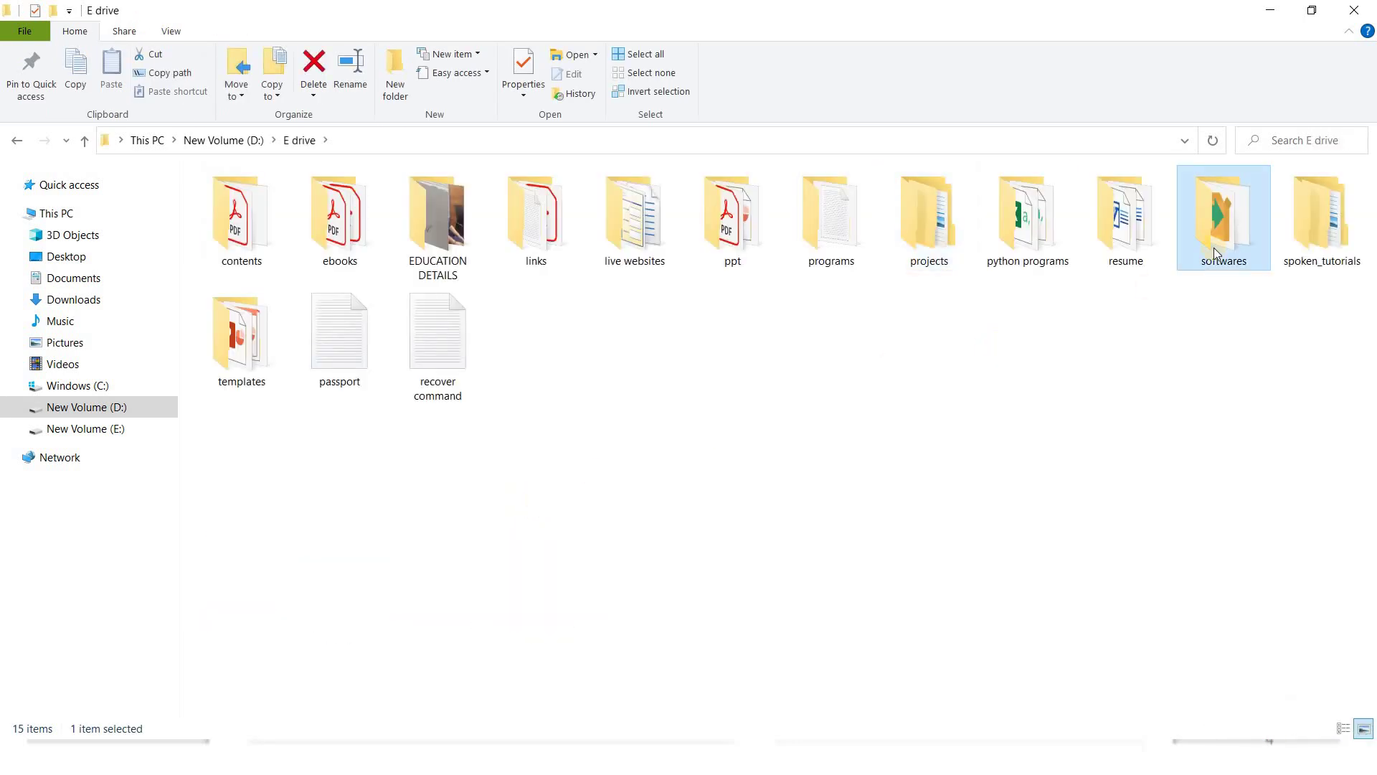
pyautogui.doubleClick(1243, 205)
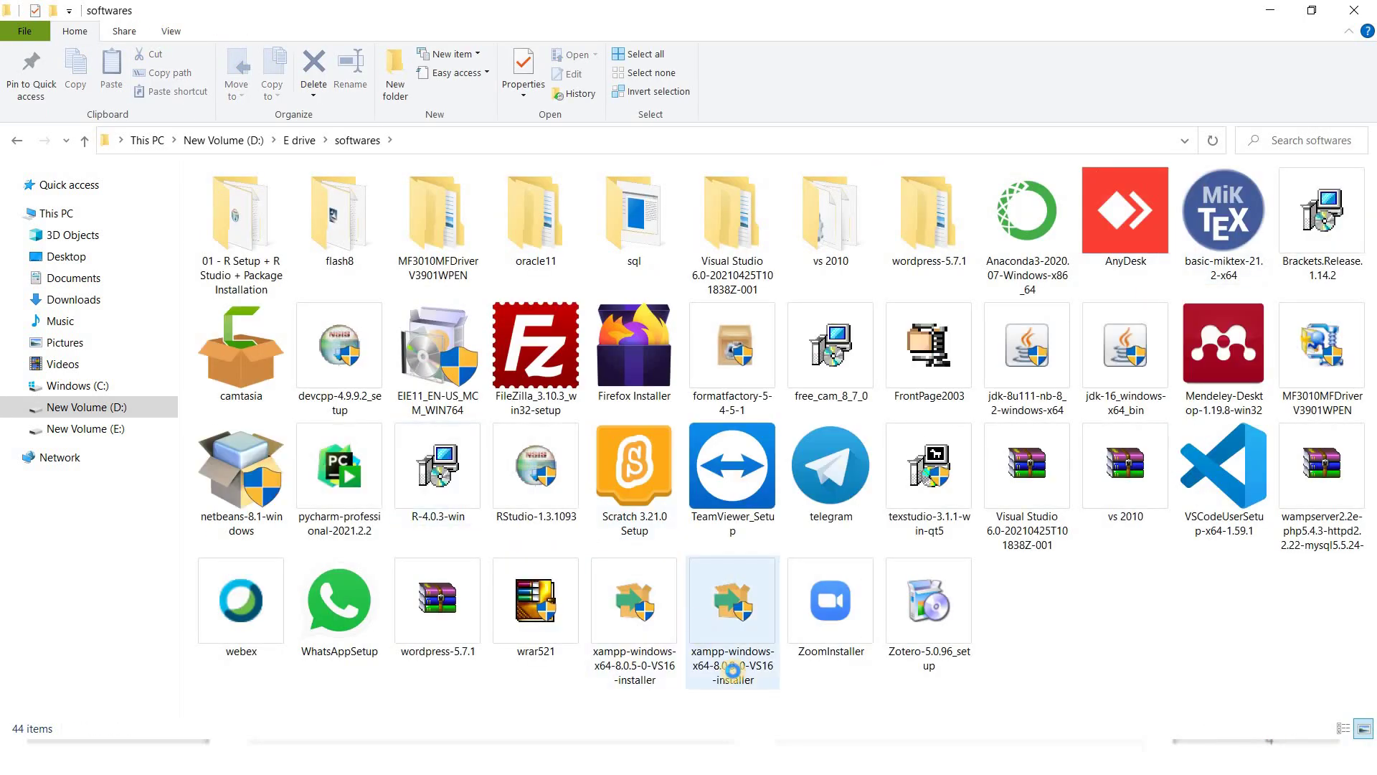
pyautogui.click(923, 619)
# Step: Run Zotero-5.0.96_setup with the Standard setup type and launch Zotero at the finish
pyautogui.doubleClick(924, 619)
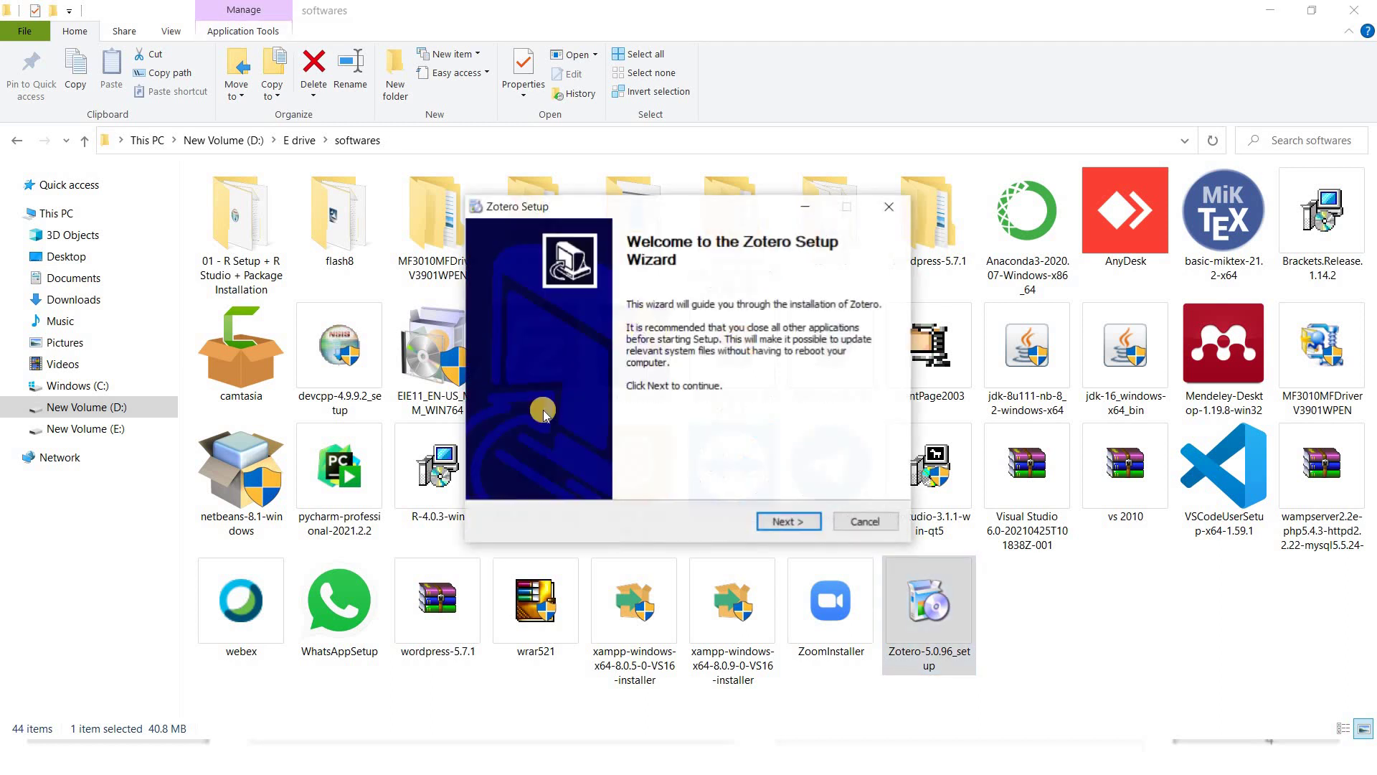
pyautogui.click(781, 527)
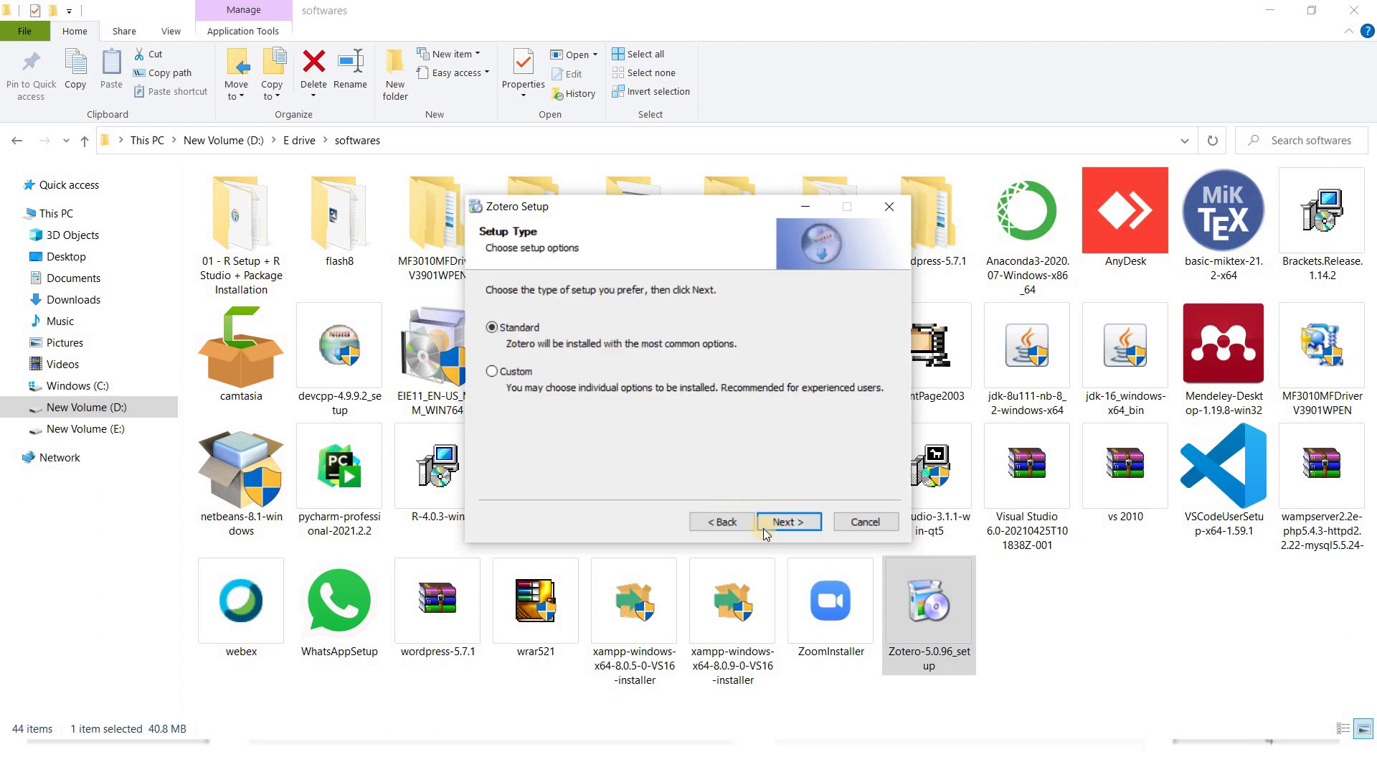
pyautogui.click(772, 527)
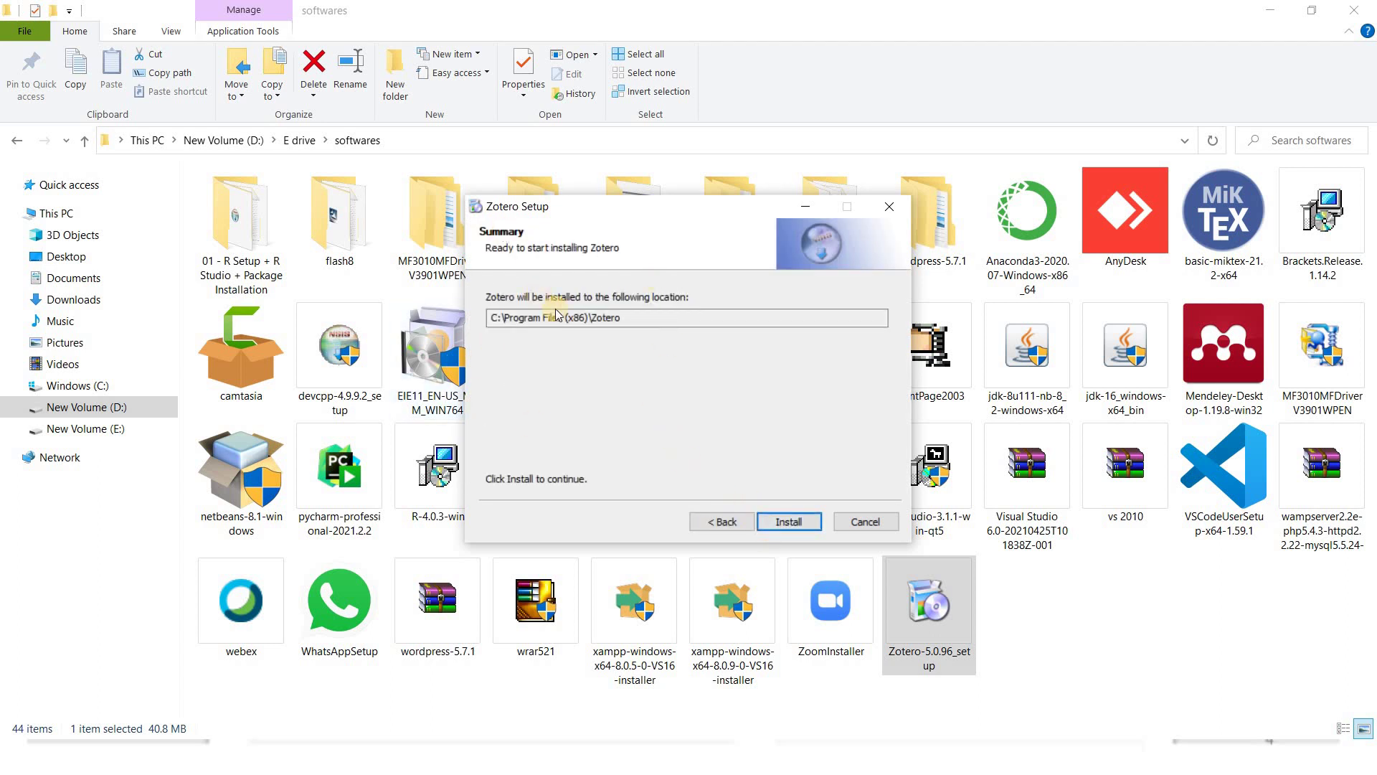
pyautogui.click(810, 526)
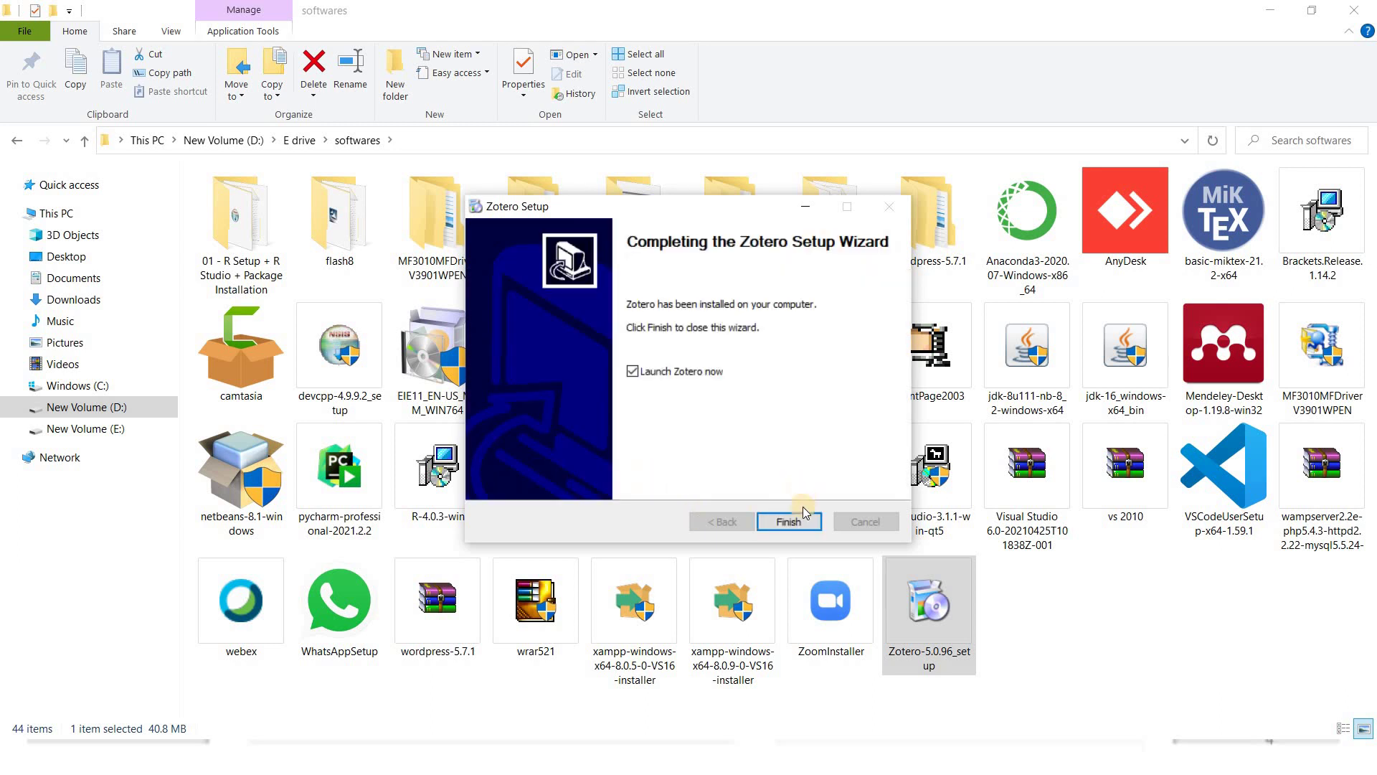
pyautogui.click(776, 514)
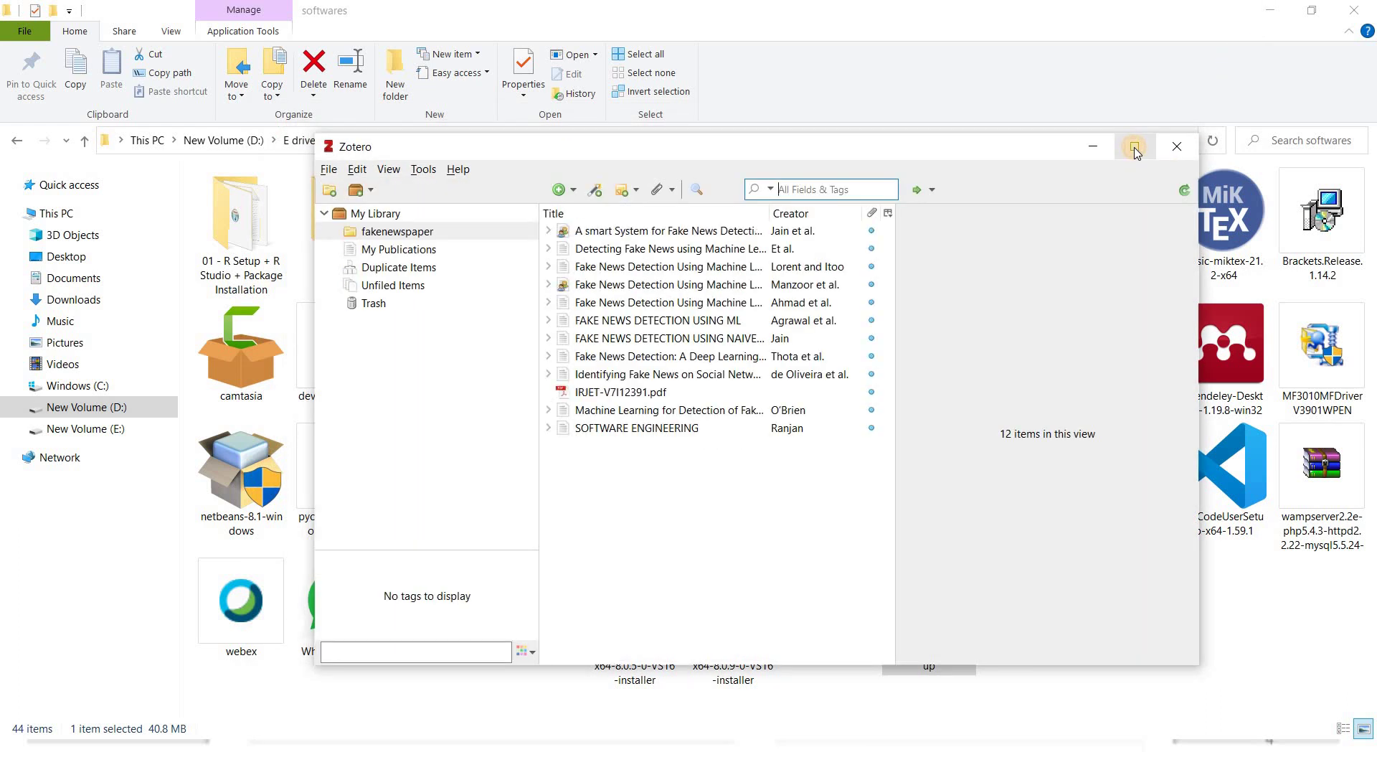
# Step: Maximize the Zotero library window, then return to Chrome's zotero.org/download page
pyautogui.click(1136, 147)
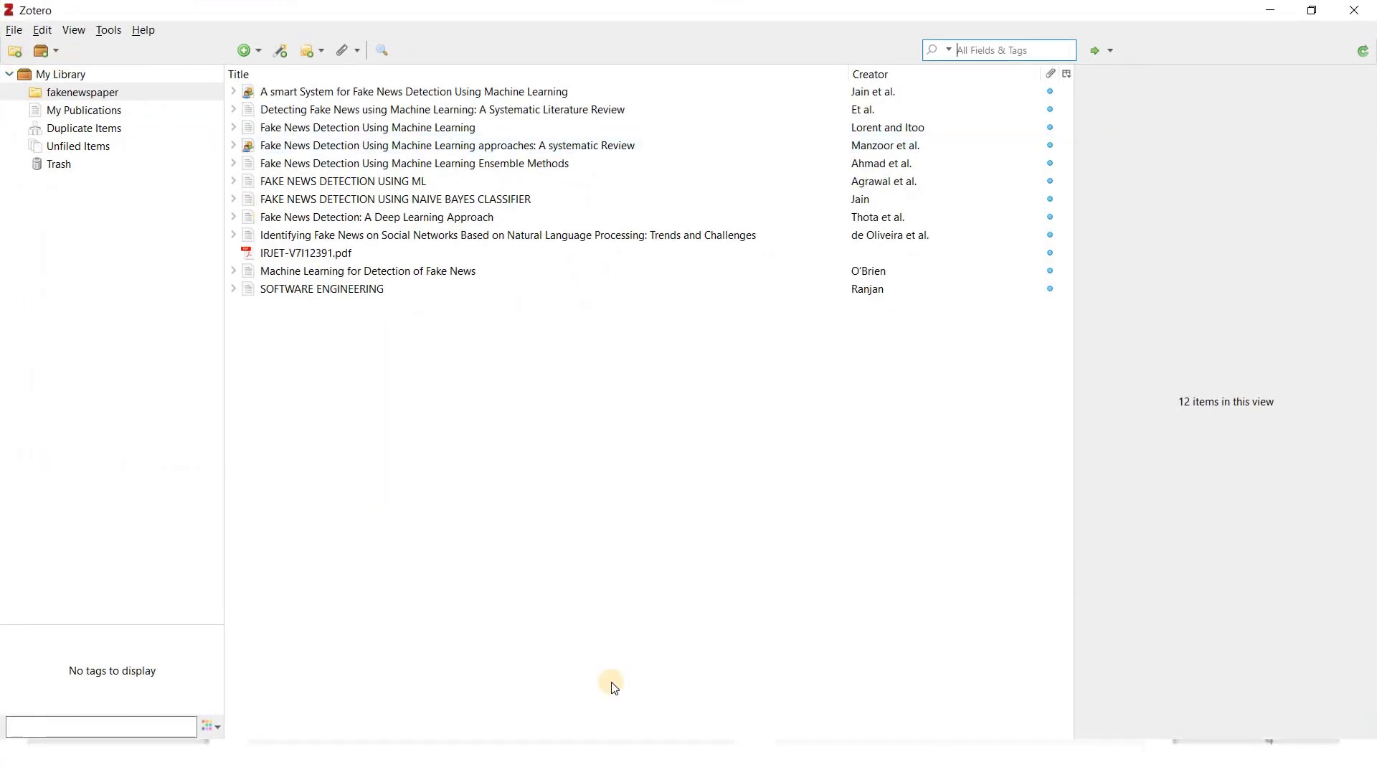
pyautogui.hotkey('alt', 'Tab')
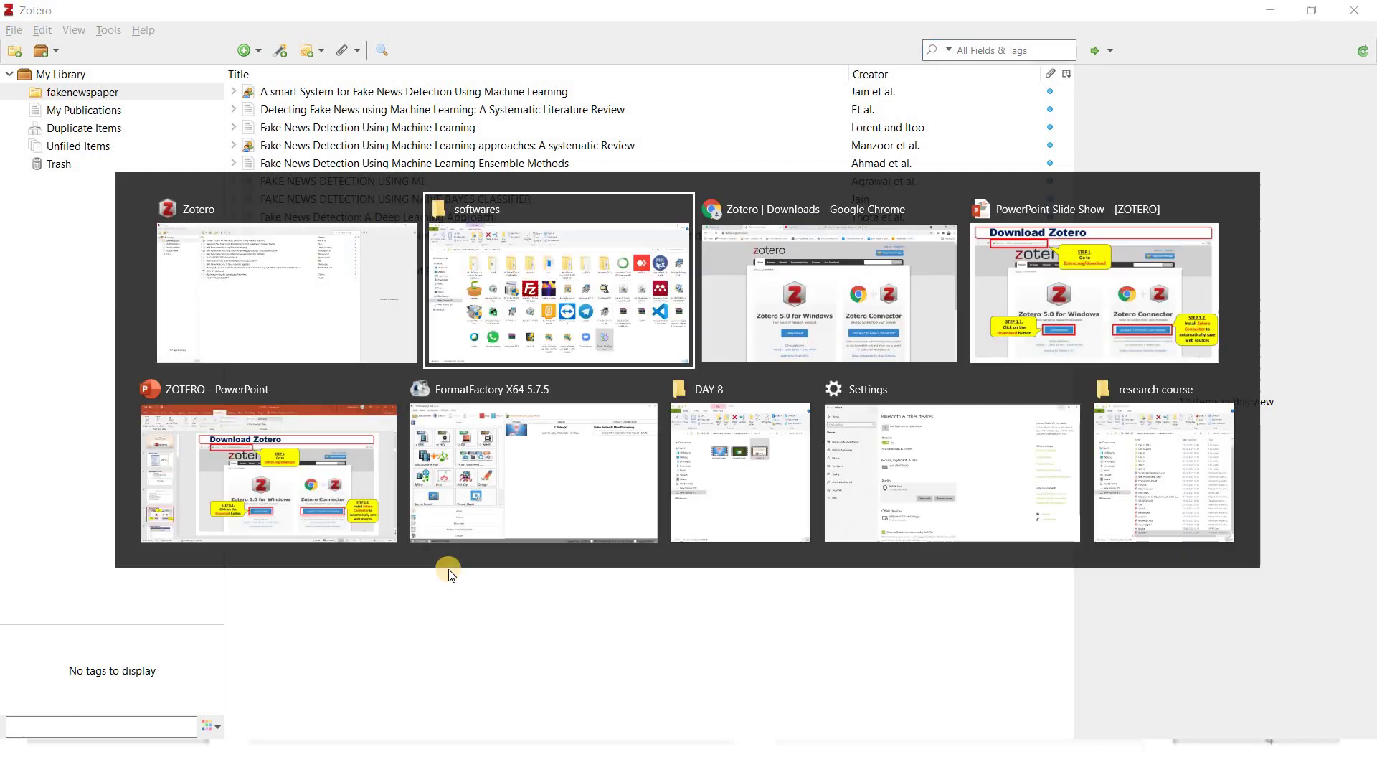
pyautogui.hotkey('alt', 'Tab')
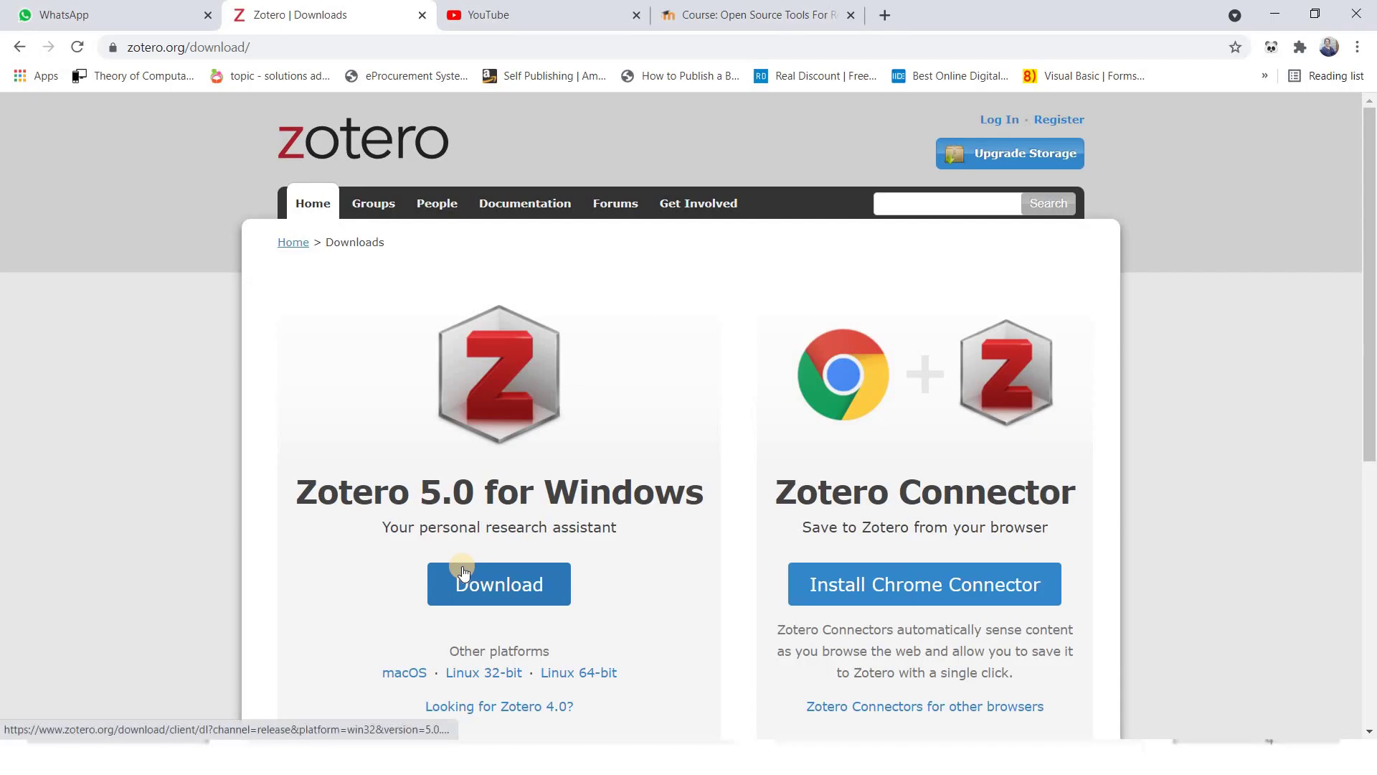
# Step: Follow 'Install Chrome Connector' to the Zotero Connector's Chrome Web Store listing
pyautogui.click(936, 591)
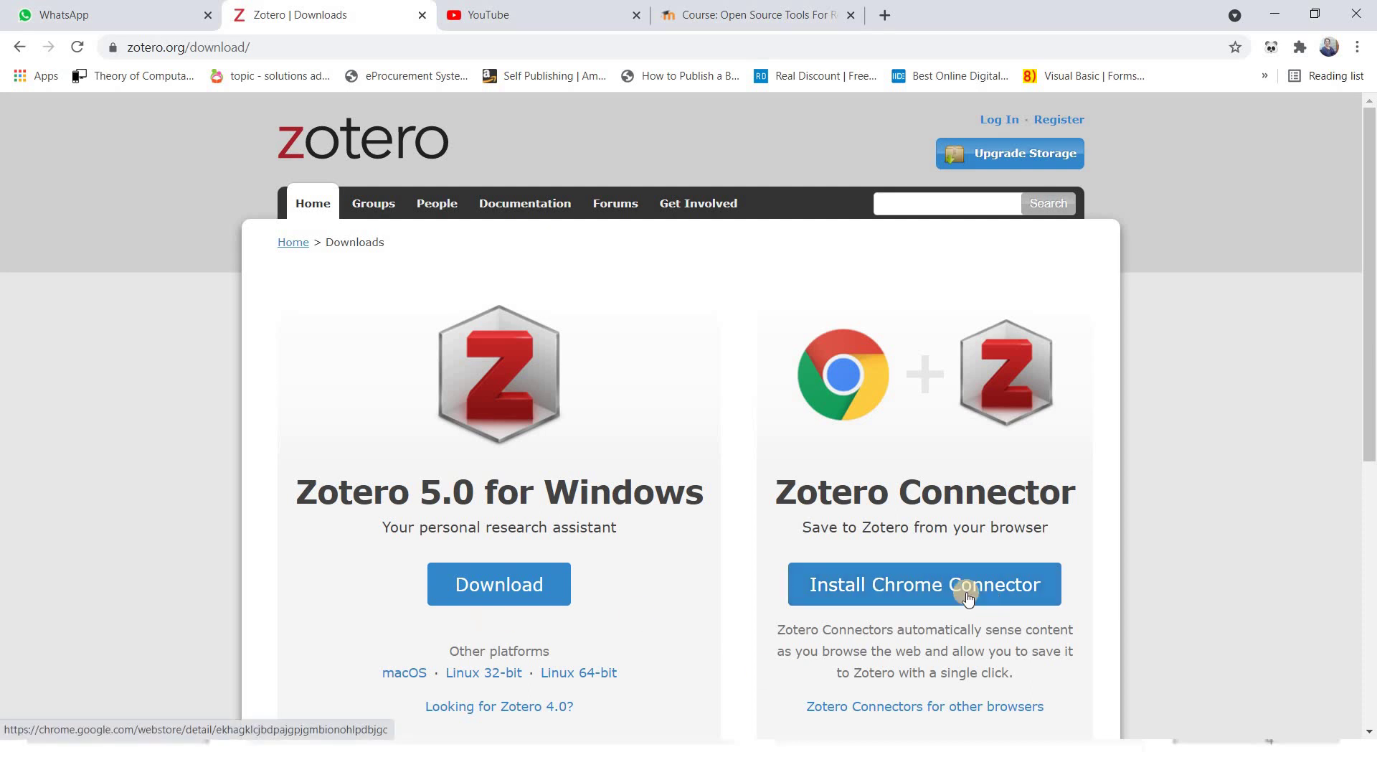
pyautogui.click(957, 593)
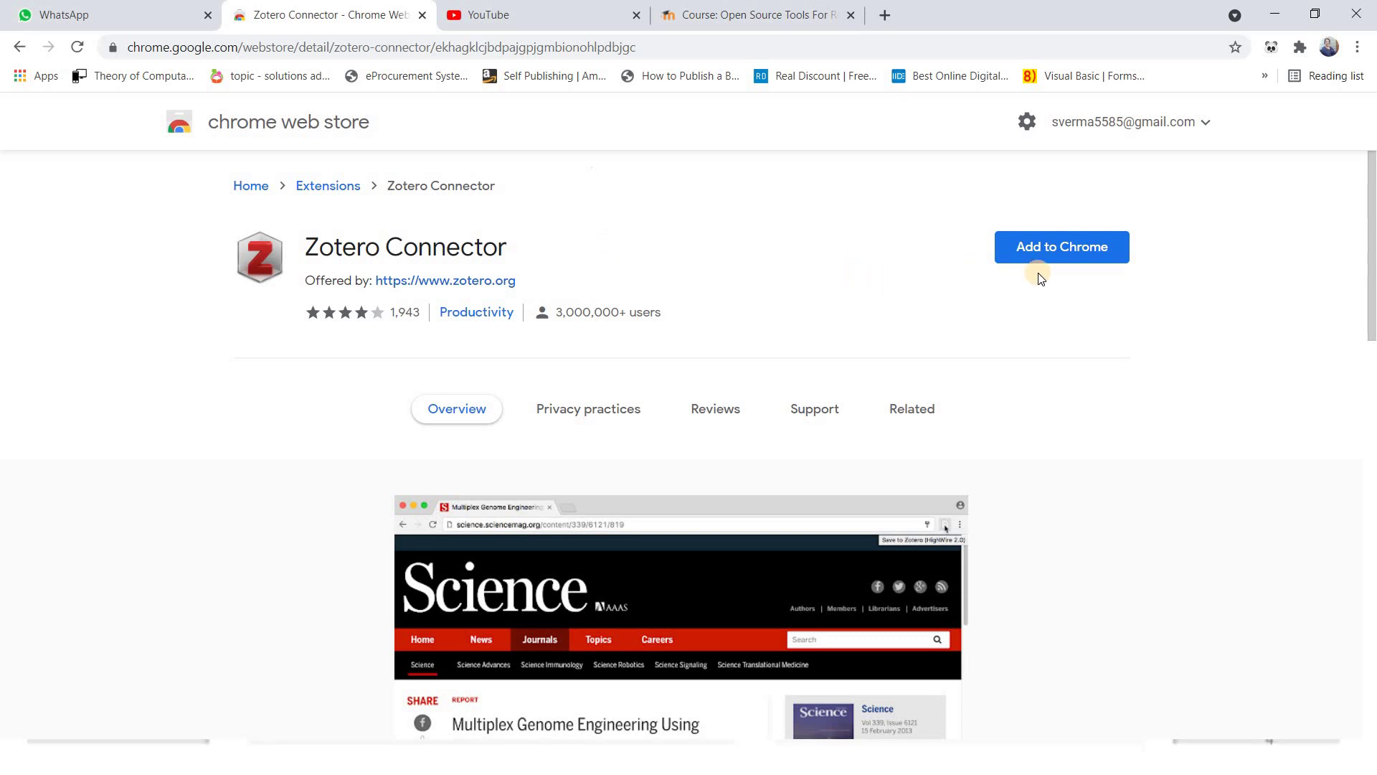
# Step: Add the Zotero Connector extension to Chrome and close the 'has been added' bubble
pyautogui.click(1049, 253)
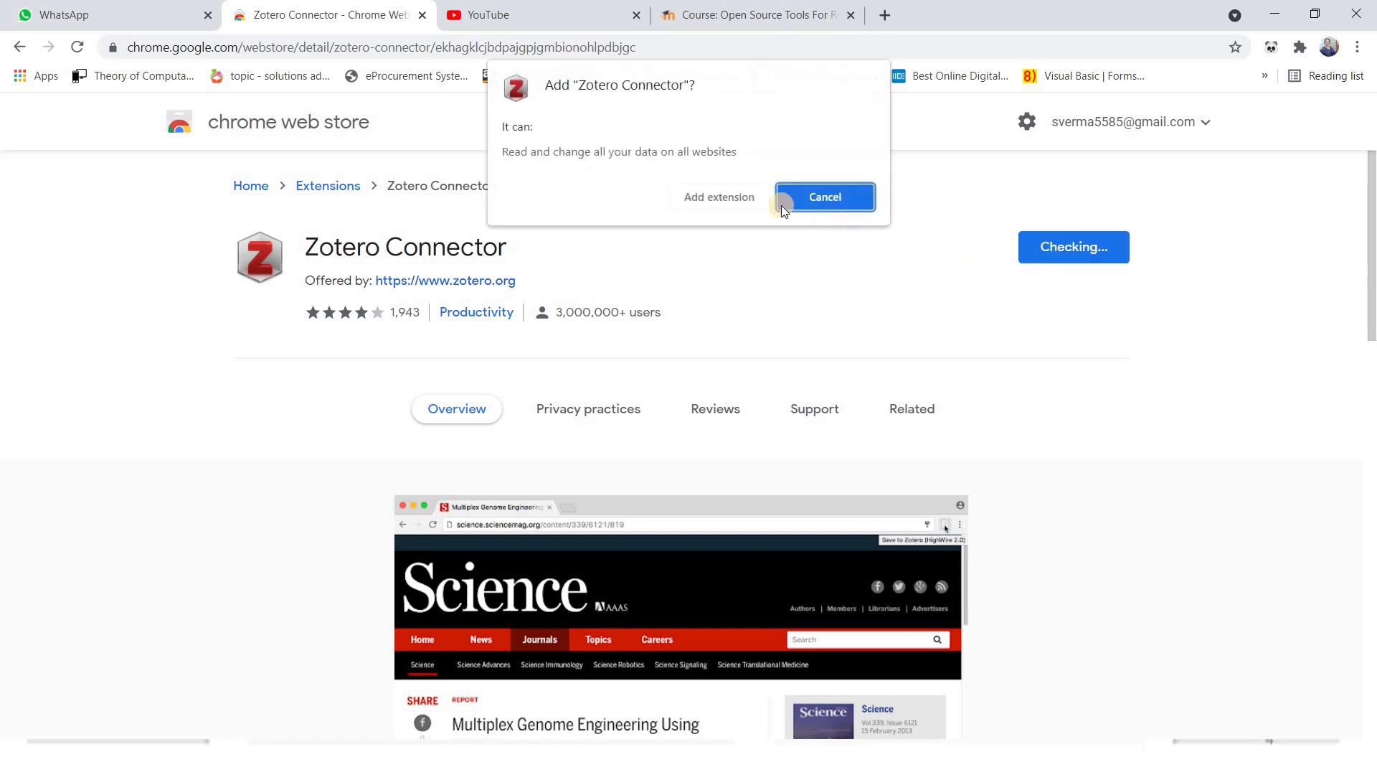
pyautogui.click(713, 198)
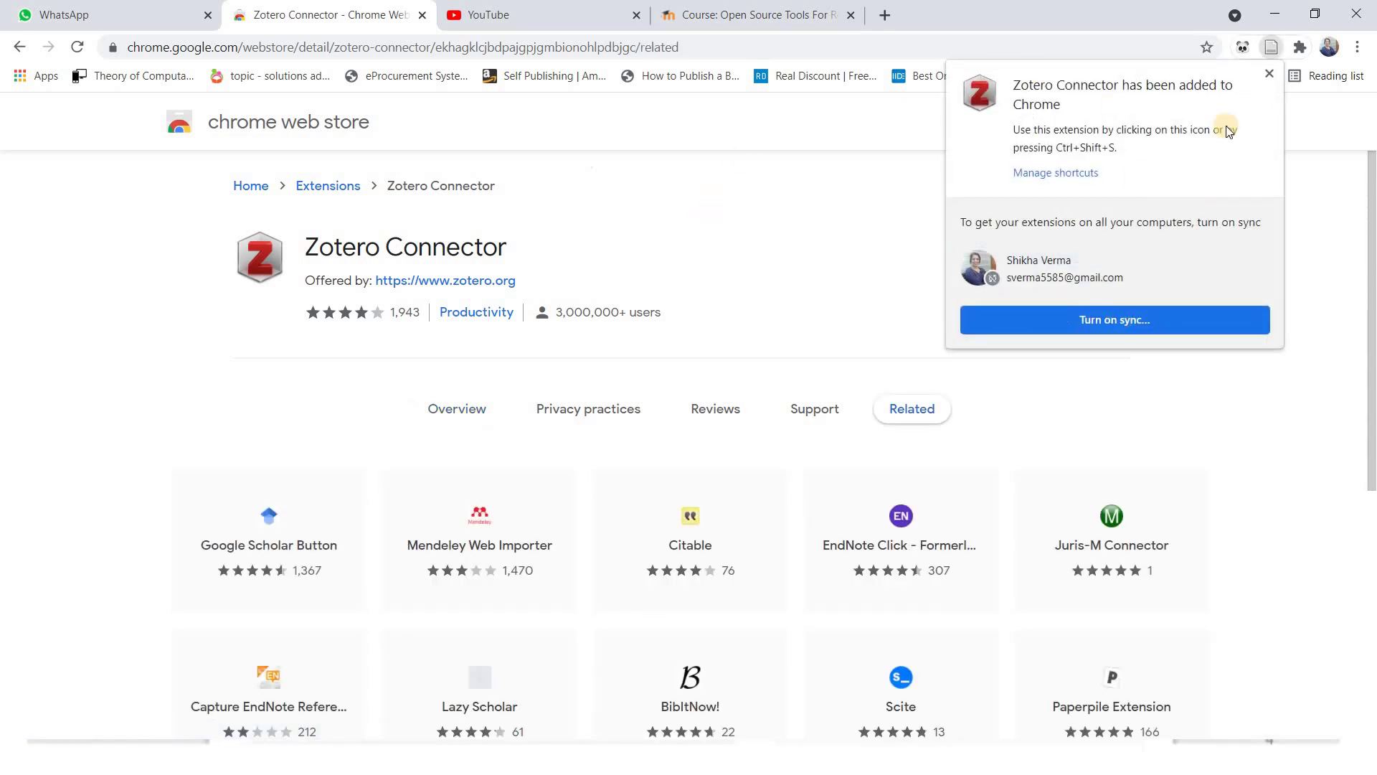
pyautogui.click(1269, 74)
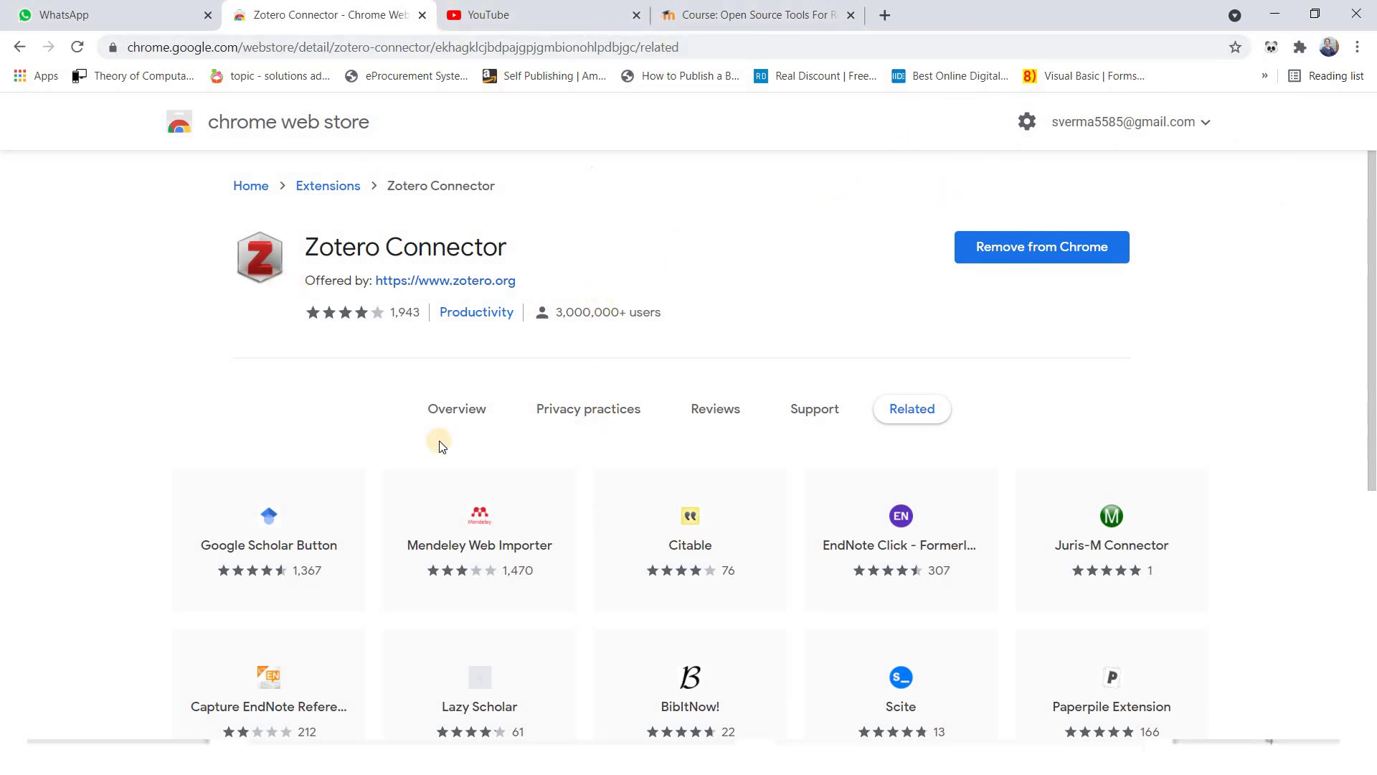
# Step: Confirm Zotero Connector is listed in Chrome's Extensions menu, then close the menu
pyautogui.click(1302, 46)
pyautogui.scroll(-1, 1195, 237)
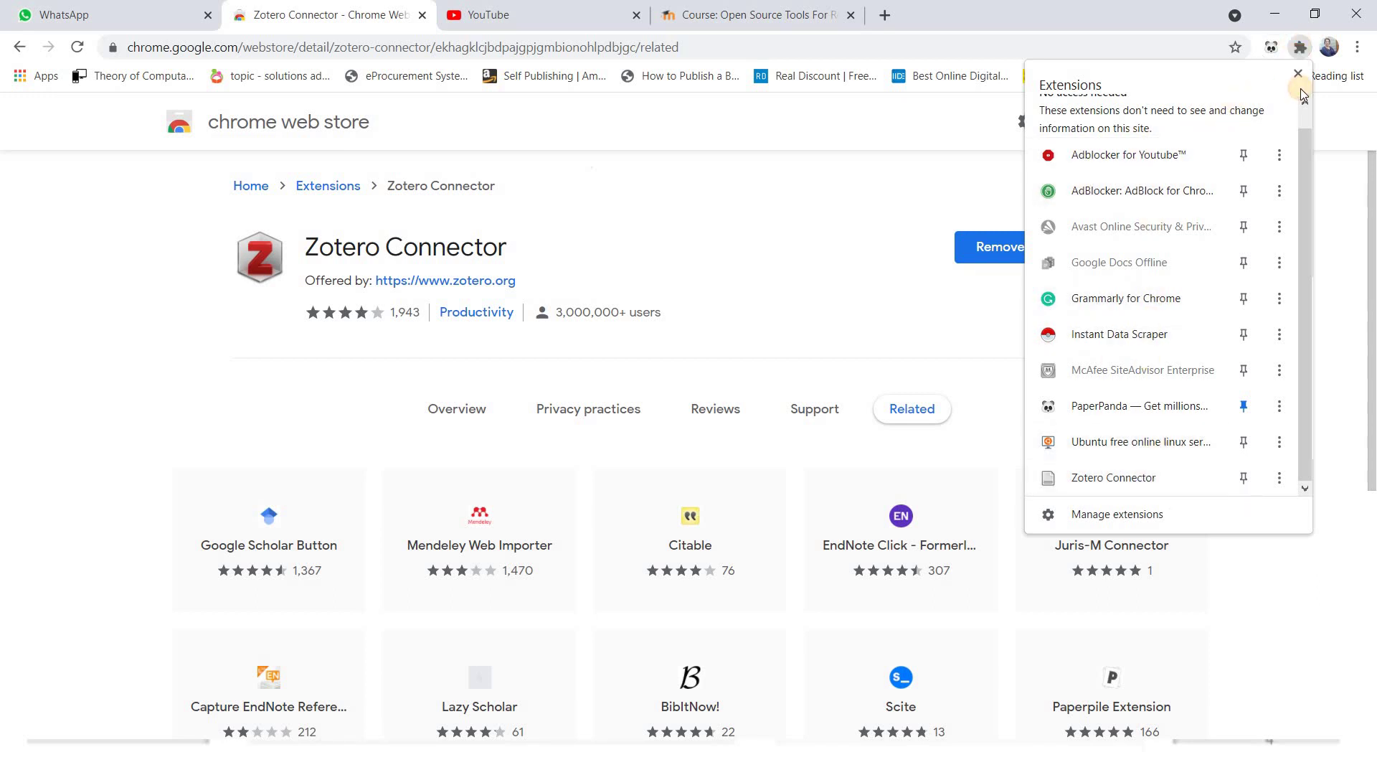
pyautogui.click(1301, 48)
pyautogui.click(1301, 47)
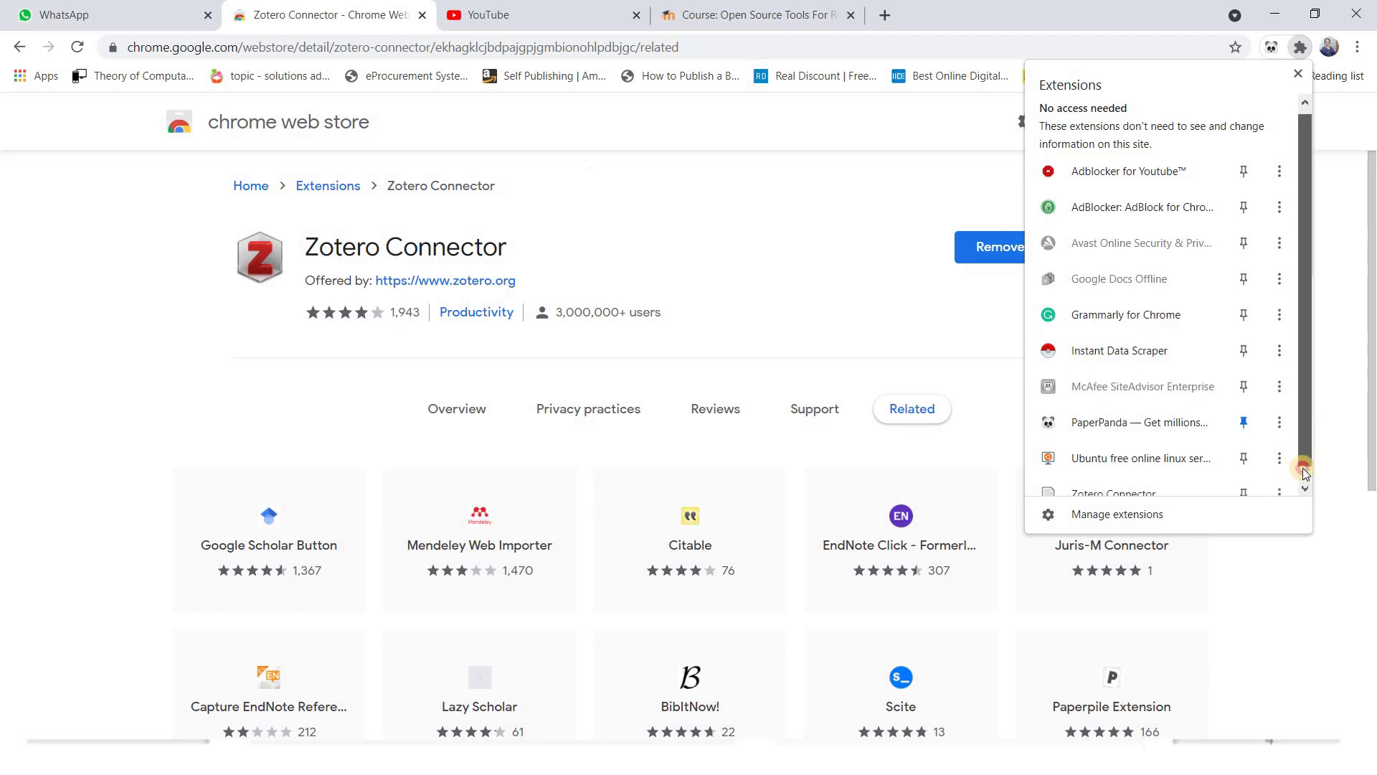
pyautogui.scroll(-1, 1303, 468)
pyautogui.scroll(1, 1292, 271)
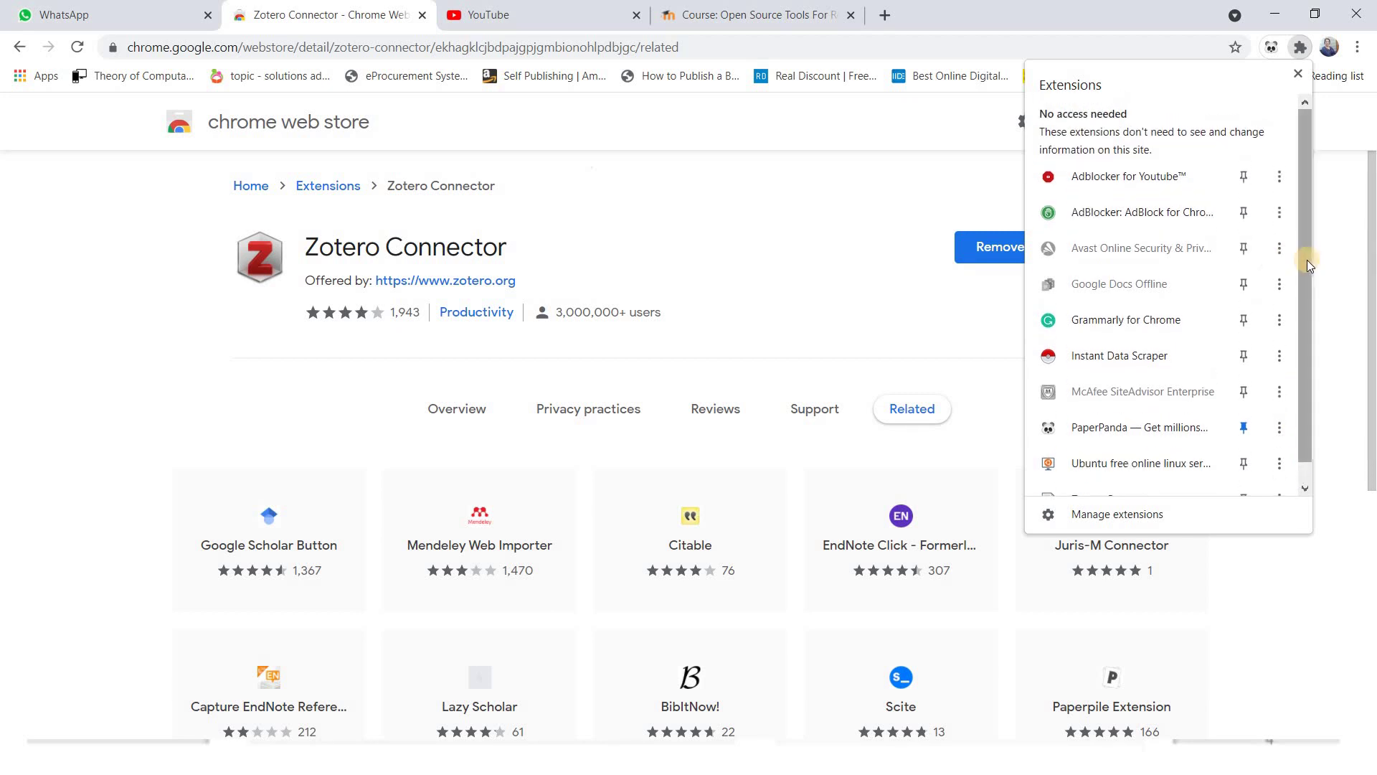
pyautogui.scroll(-1, 1302, 323)
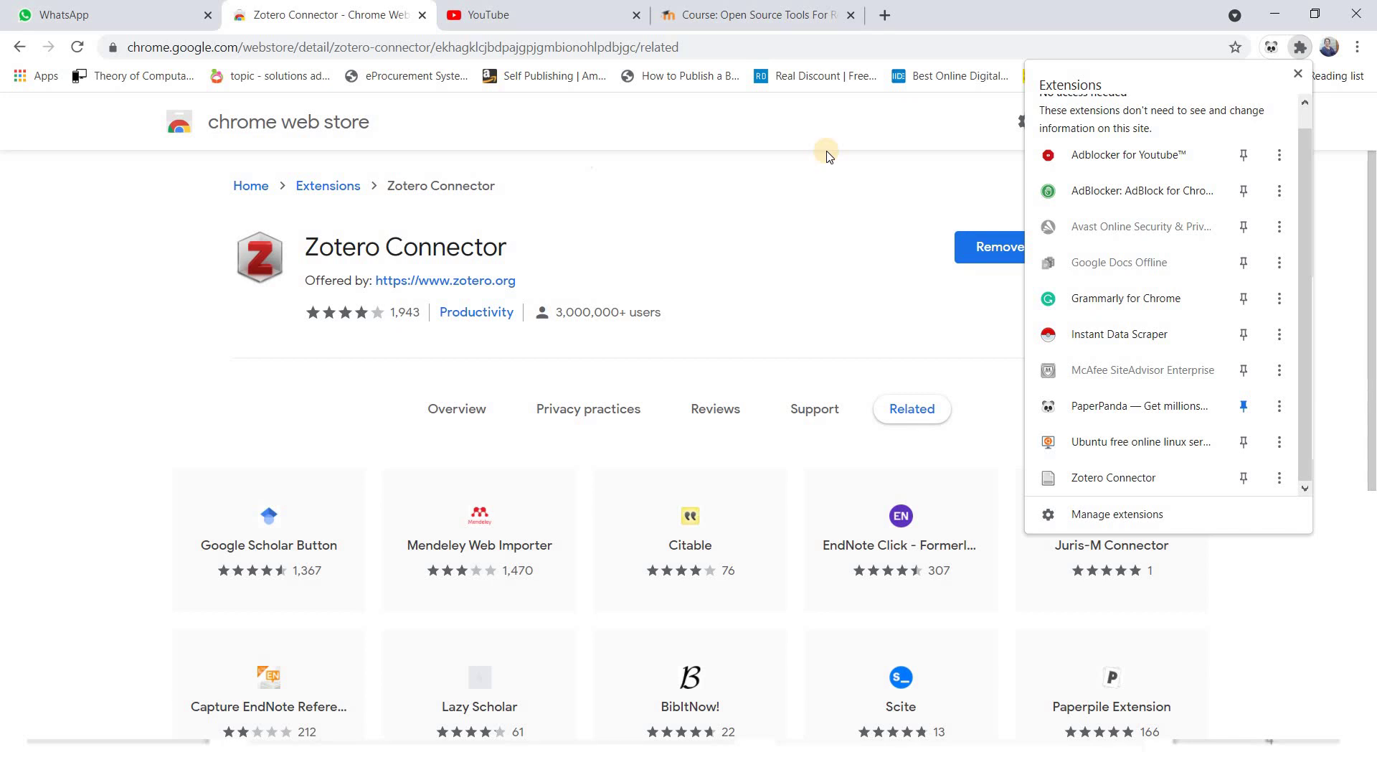
pyautogui.click(711, 225)
# Step: Go to the Open Source Tools course tab, then back to the PowerPoint slide show
pyautogui.click(820, 14)
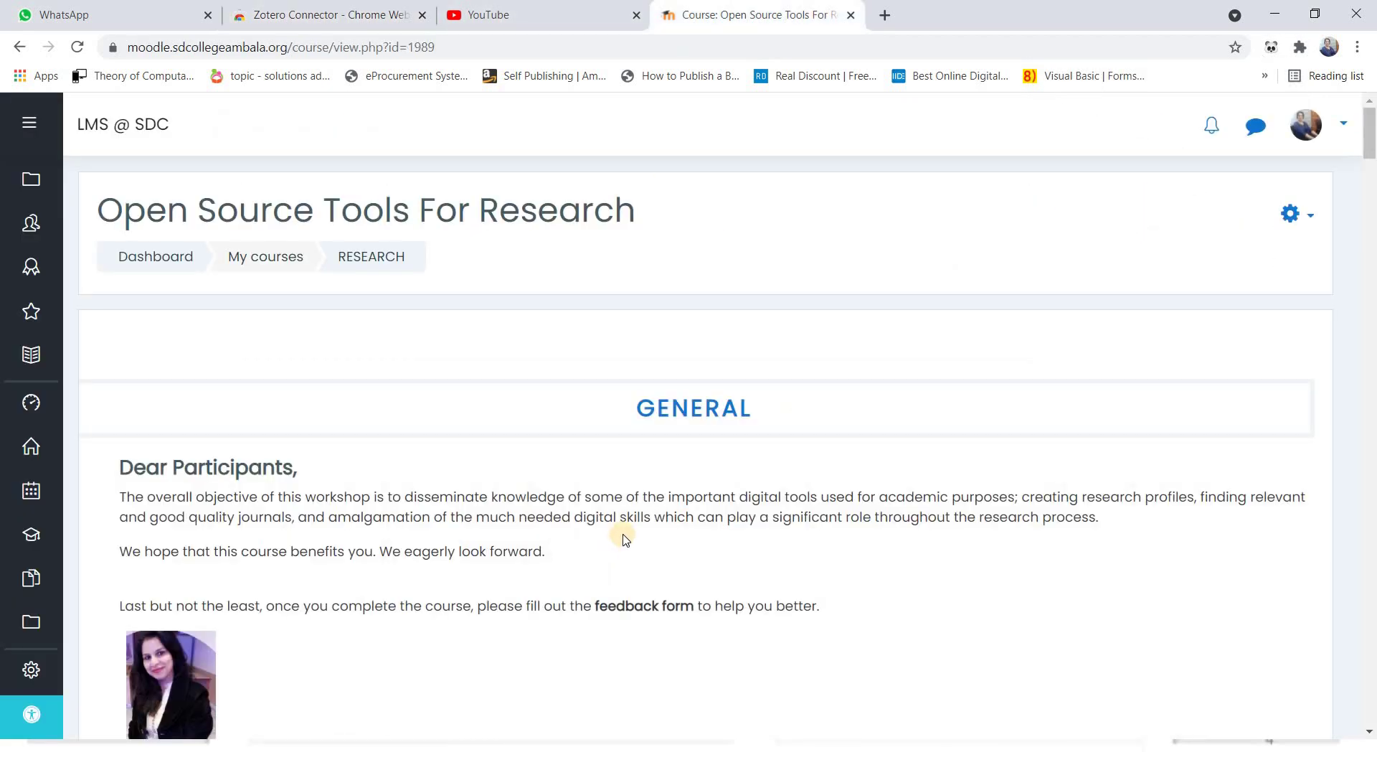
pyautogui.hotkey('alt', 'Tab')
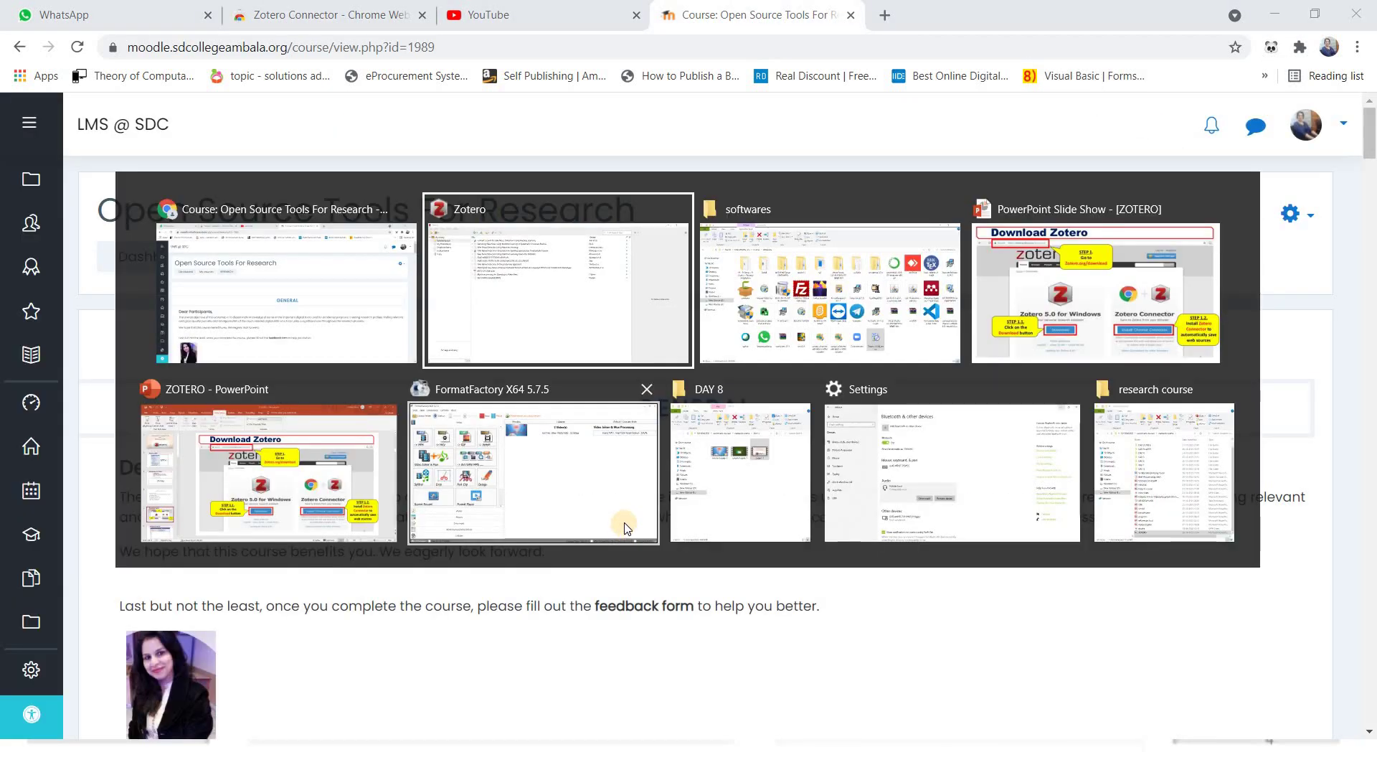
pyautogui.hotkey('alt', 'Tab')
pyautogui.hotkey('alt', 'Tab')
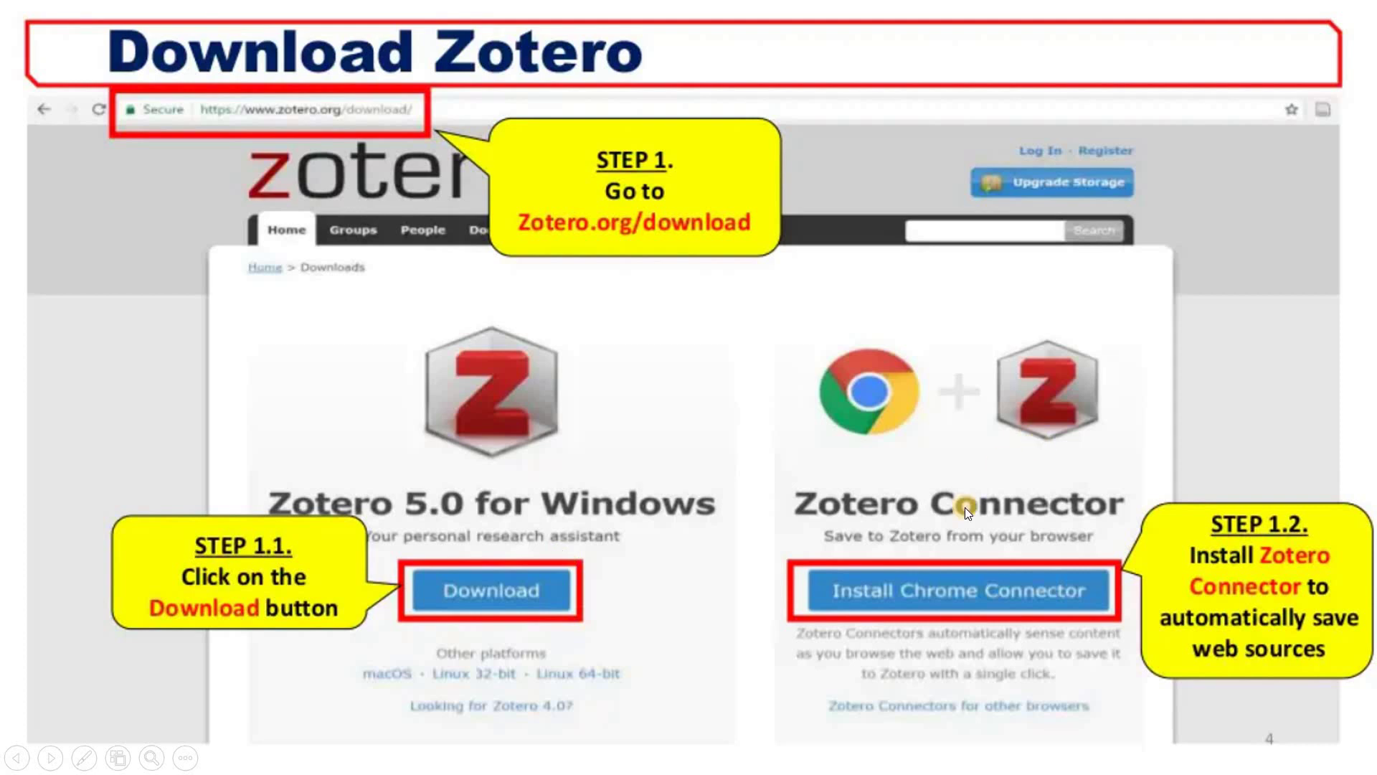
# Step: Advance to the Word Zotero ribbon slide and circle the Zotero group with the red pen
pyautogui.click(757, 376)
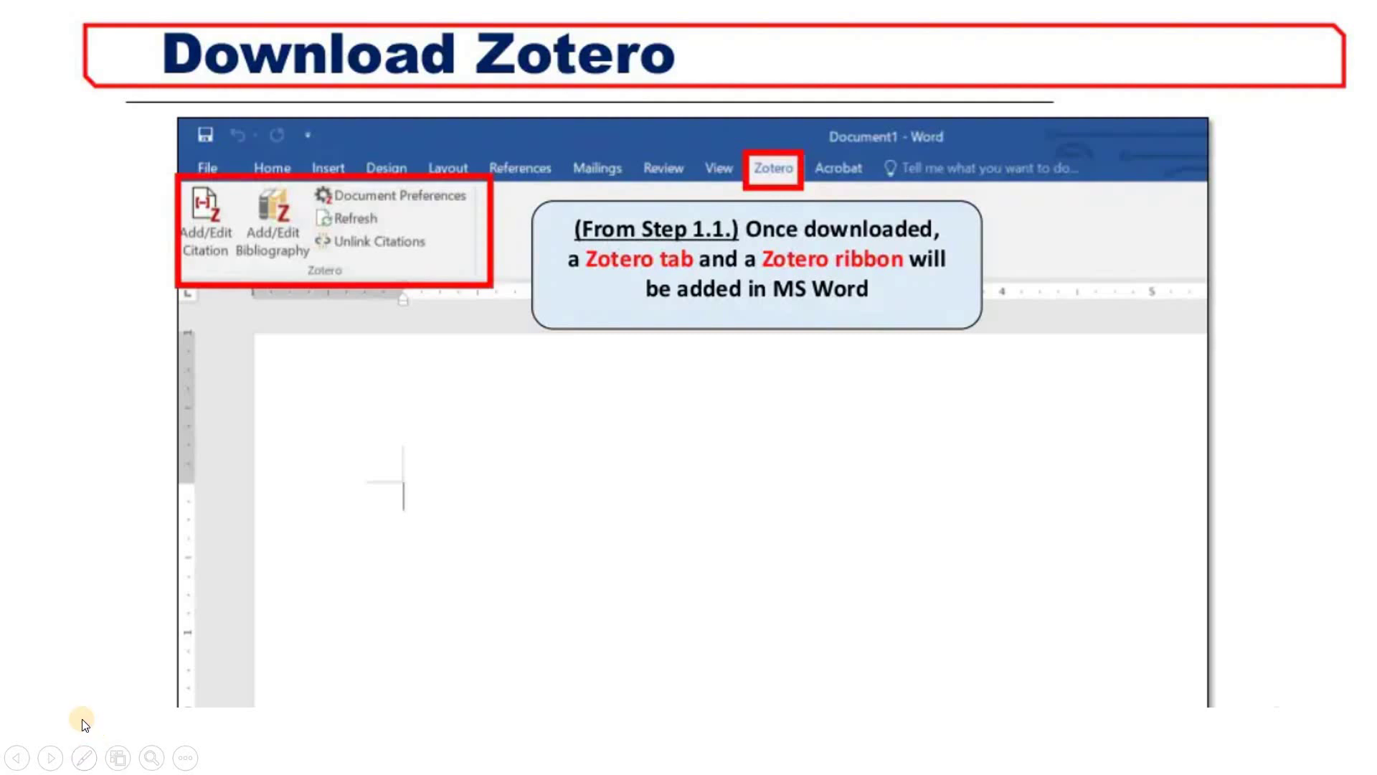
pyautogui.click(84, 758)
pyautogui.click(65, 575)
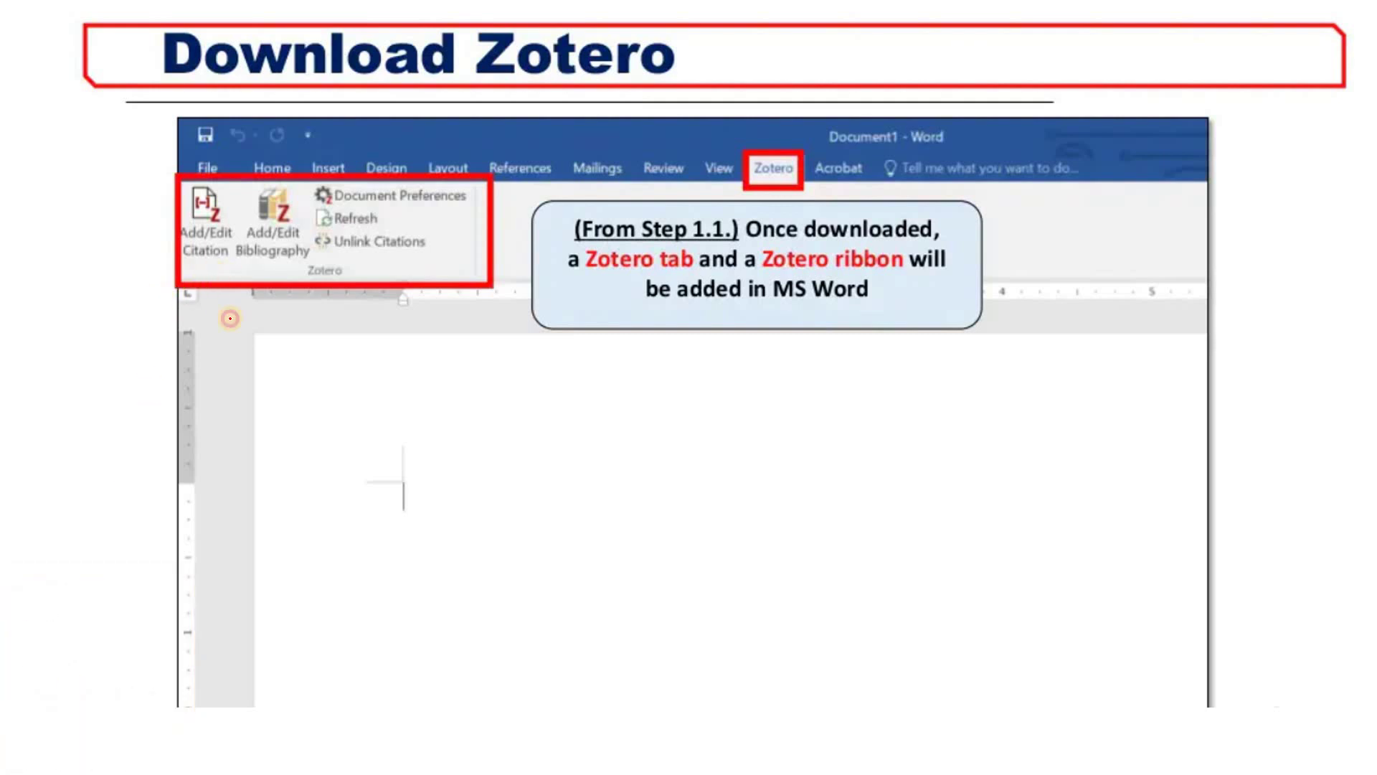
pyautogui.moveTo(230, 318); pyautogui.dragTo(242, 297)
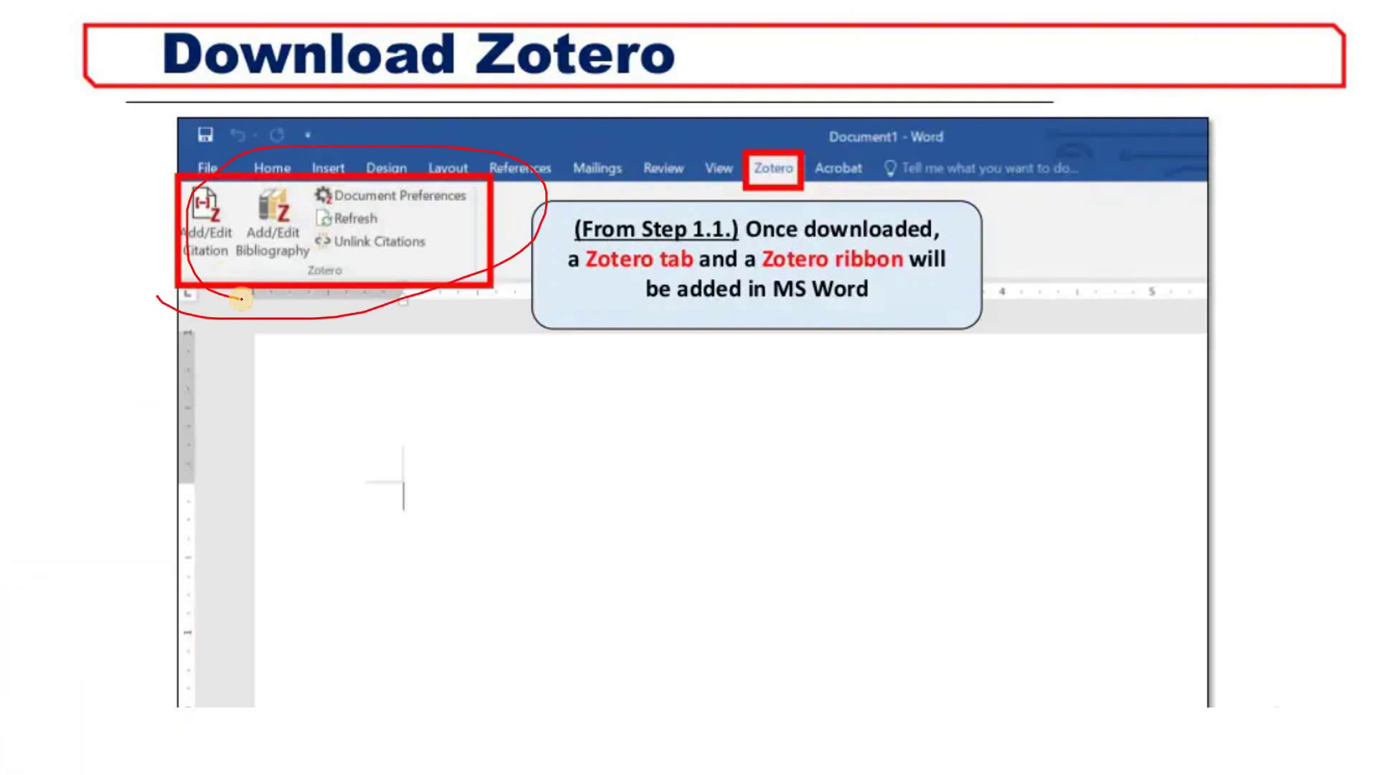
# Step: Advance to the Connector slide, circle the 'Z' icon in red, and open the Start menu
pyautogui.press('Right')
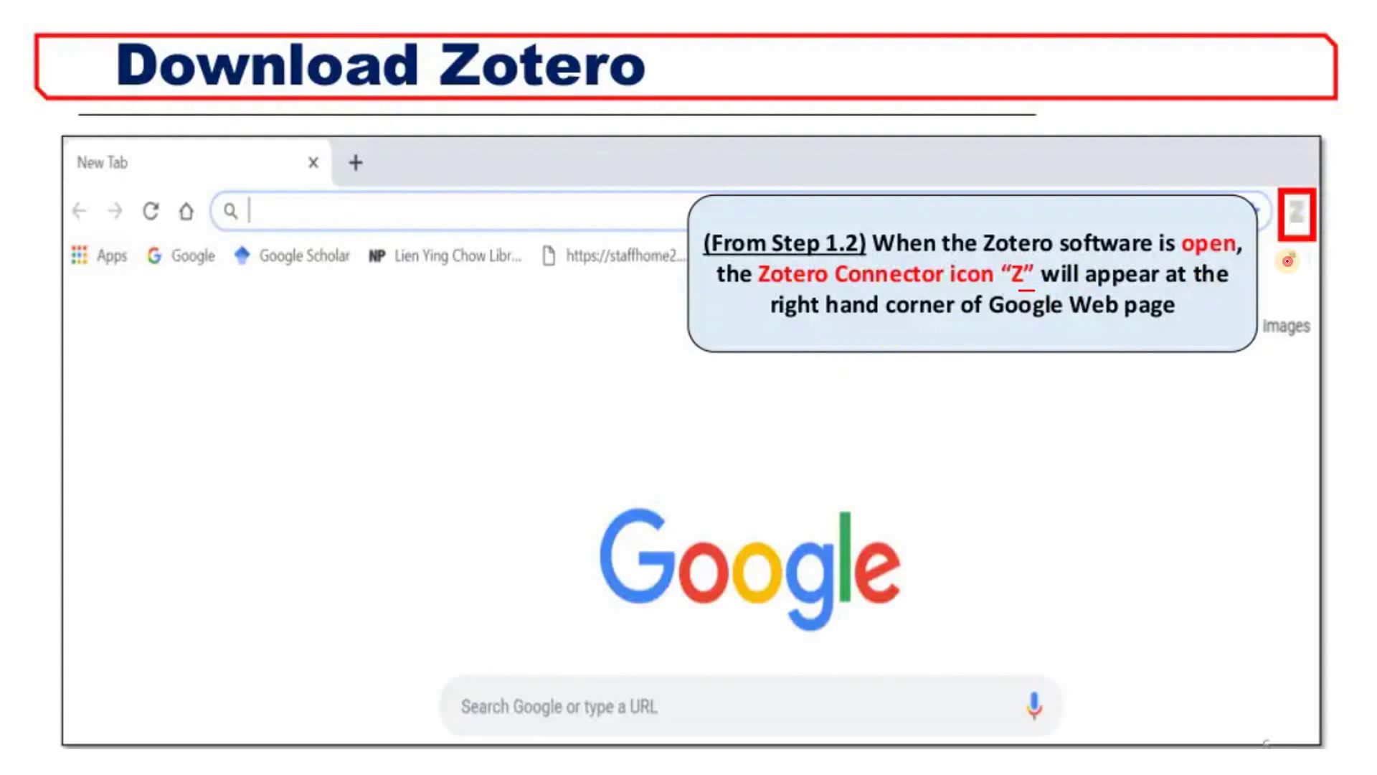
pyautogui.moveTo(1289, 261); pyautogui.dragTo(1298, 273)
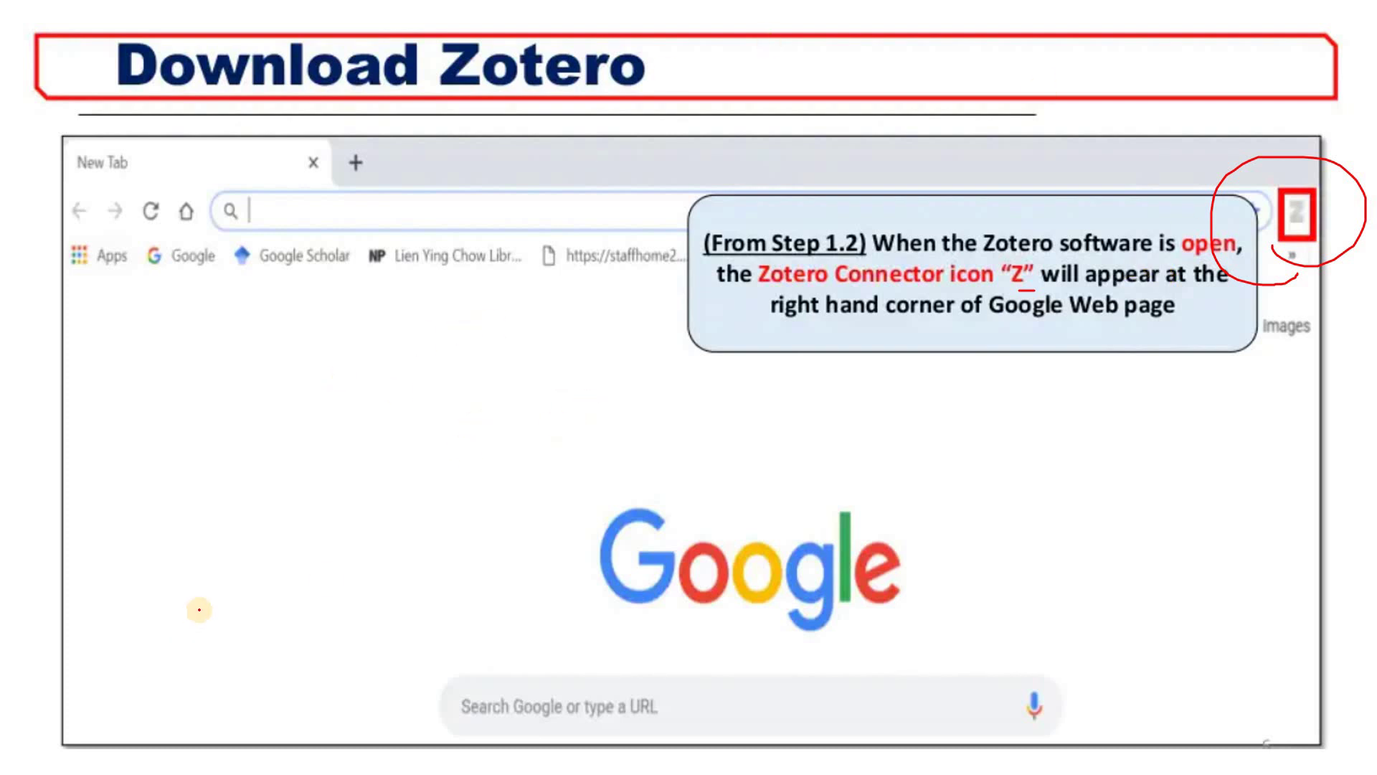
pyautogui.press('super')
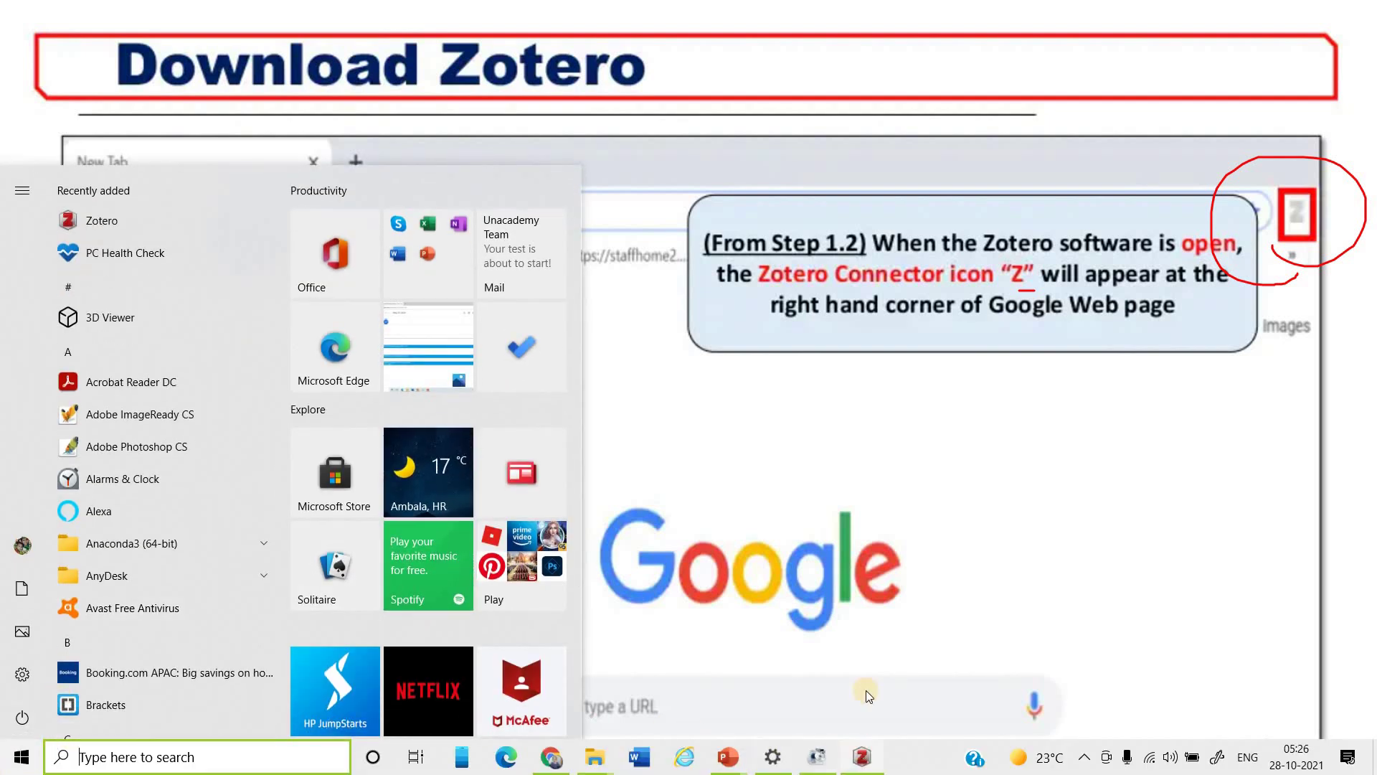
# Step: Find Zotero through the Windows Start menu search and launch the desktop app
pyautogui.click(861, 756)
pyautogui.click(728, 756)
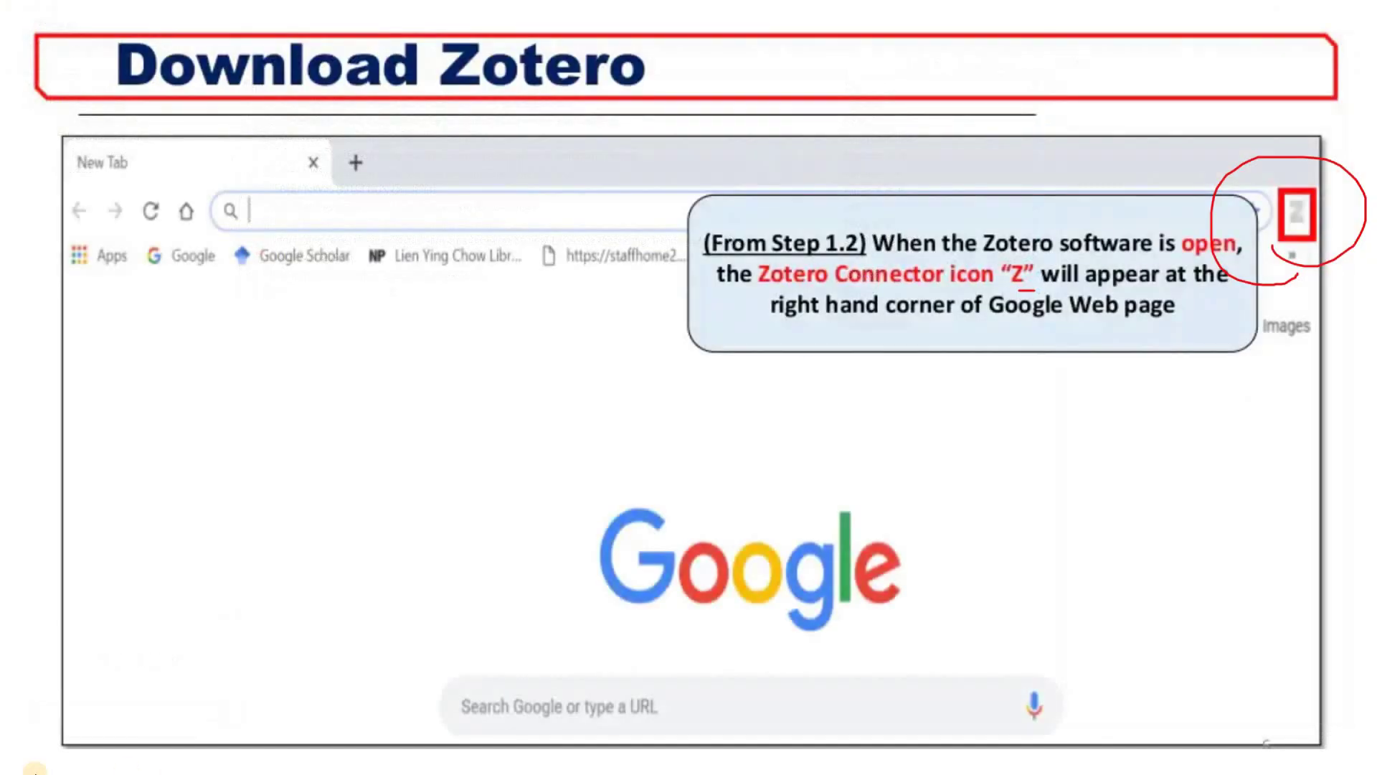
pyautogui.click(19, 759)
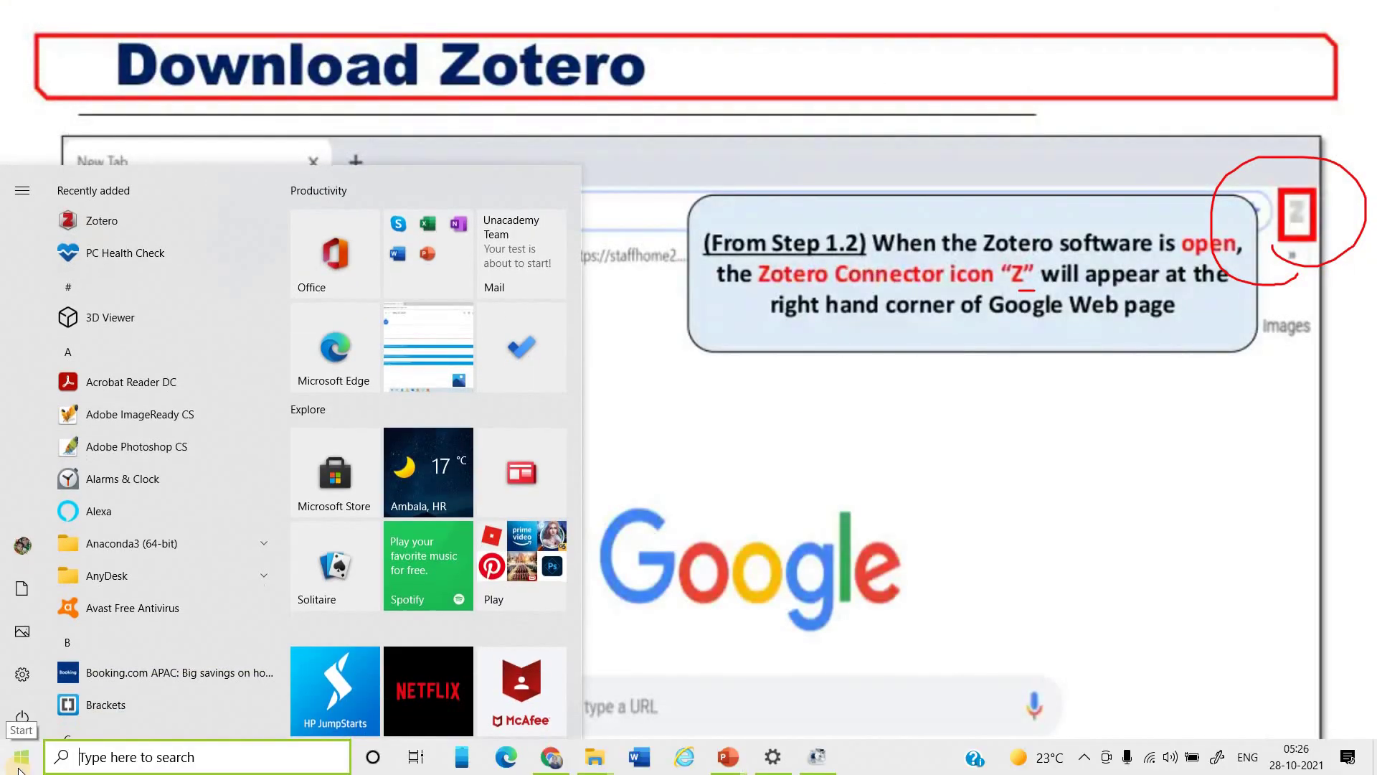
pyautogui.write('z')
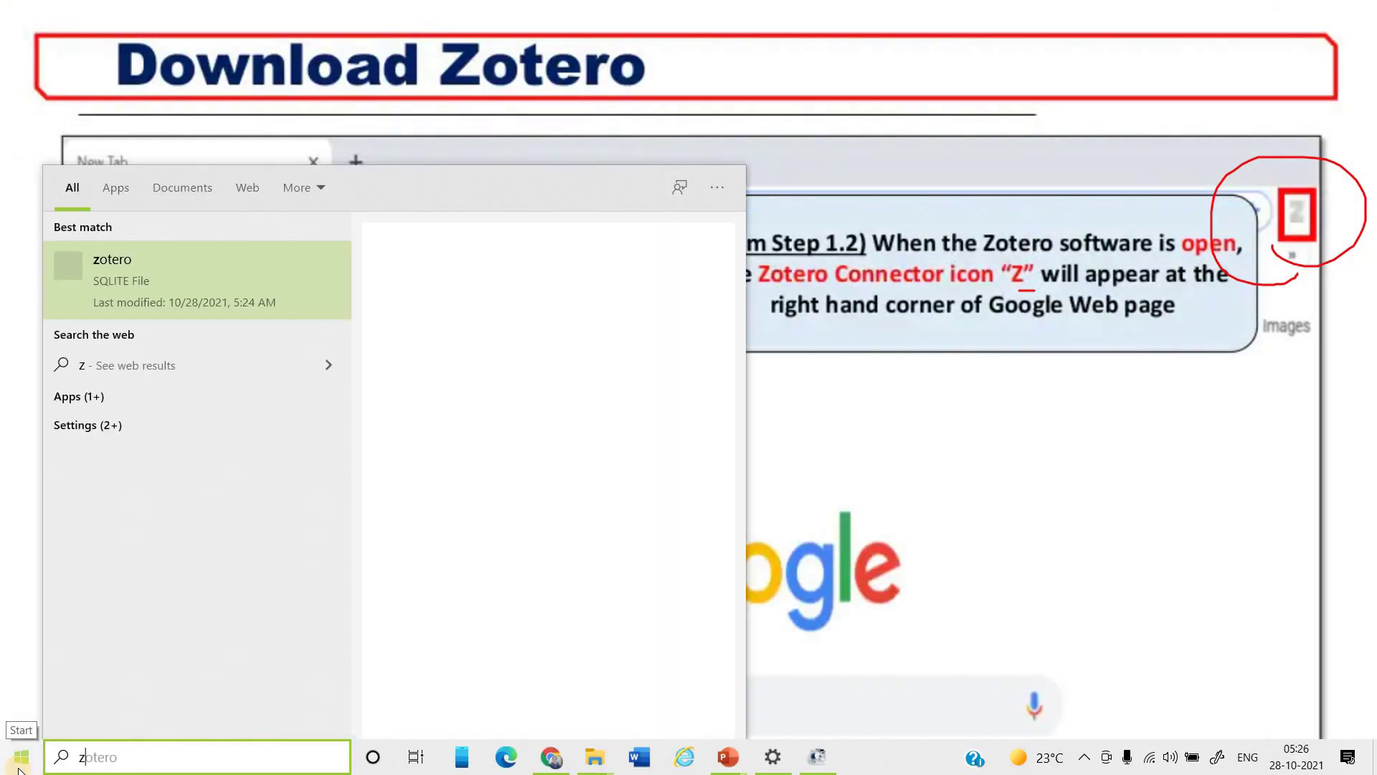
pyautogui.write('otero')
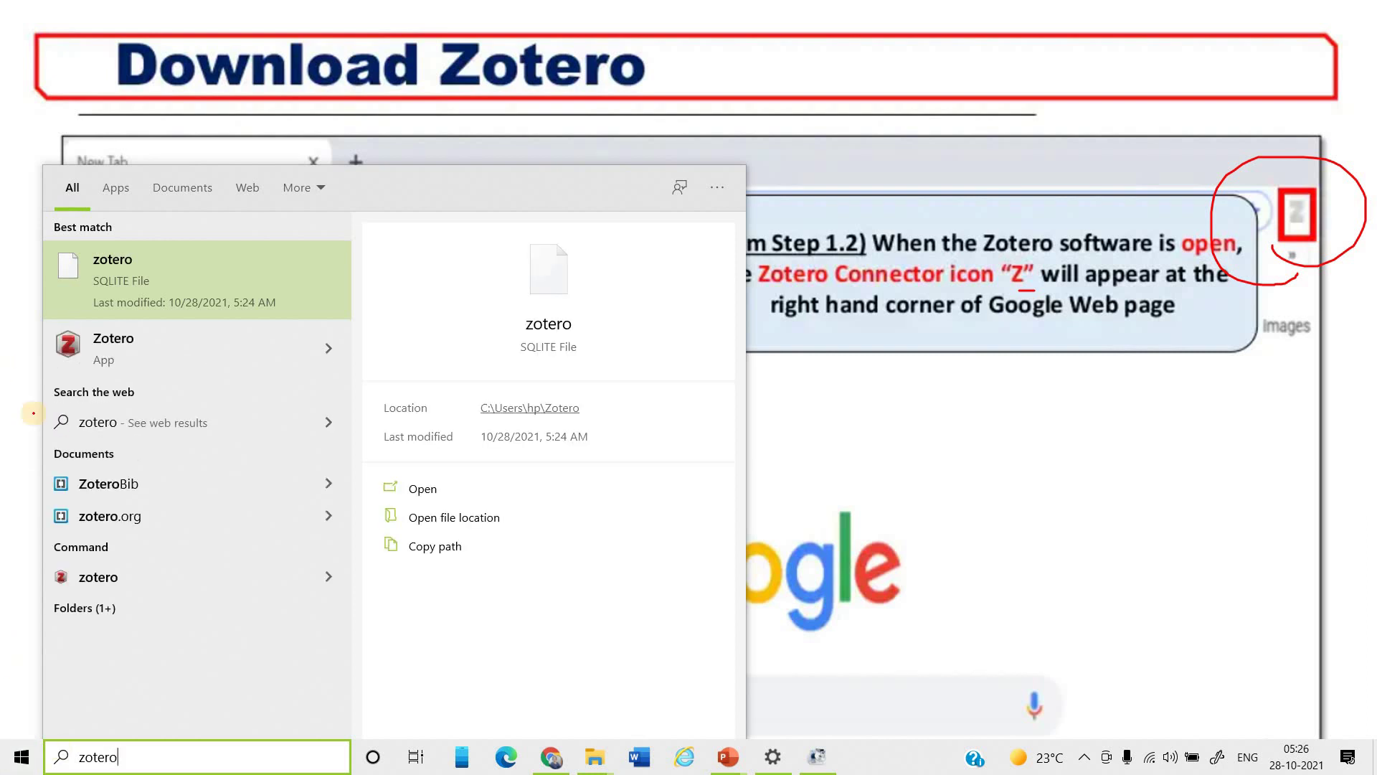
pyautogui.click(102, 347)
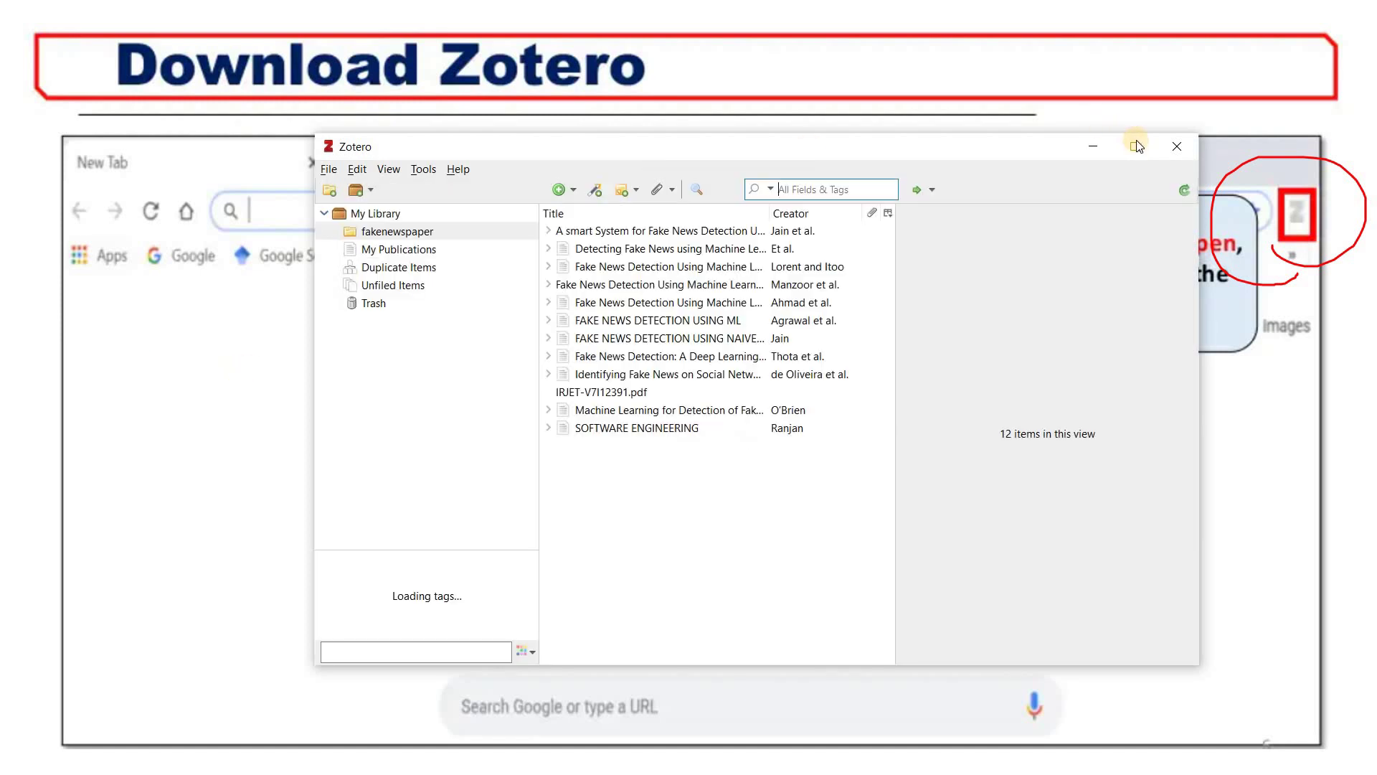
# Step: Maximize the Zotero window showing the fakenewspaper collection's 12 items
pyautogui.click(1134, 146)
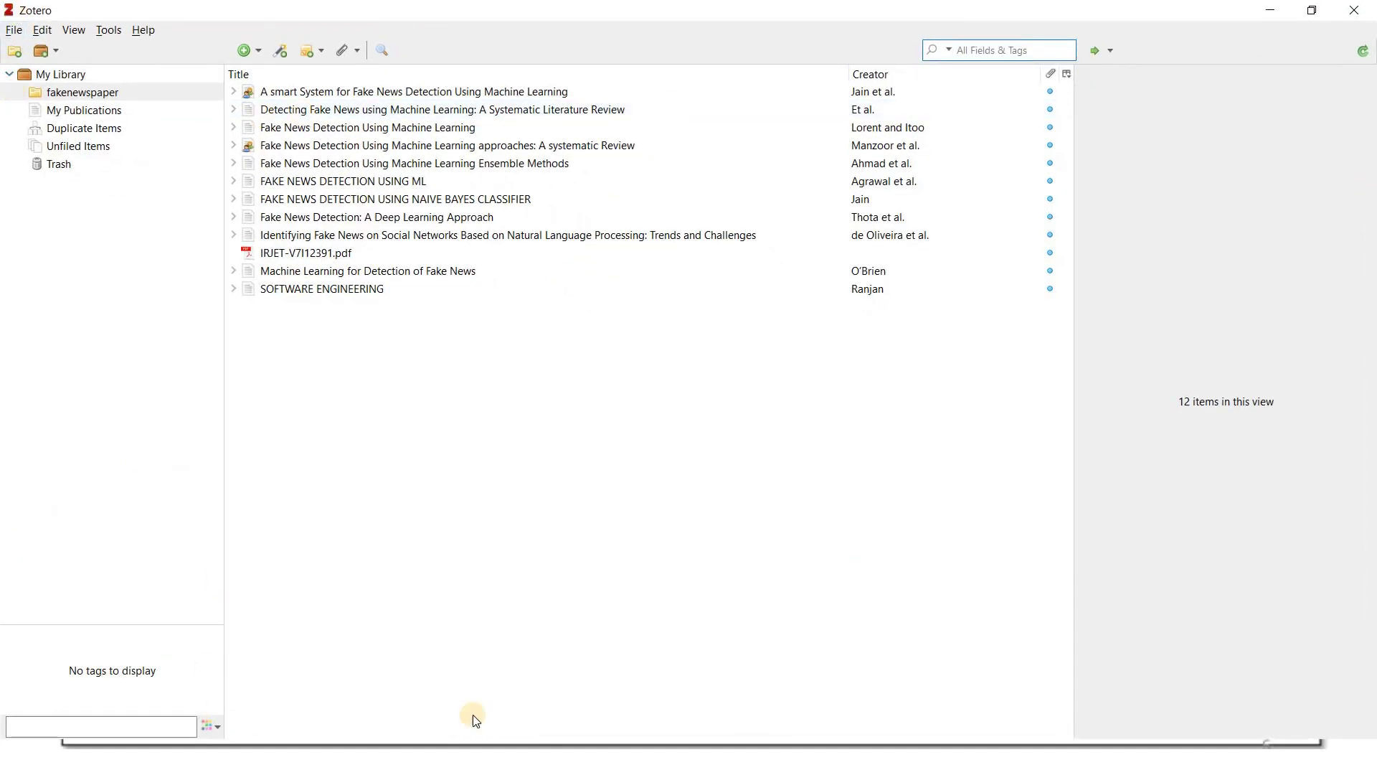